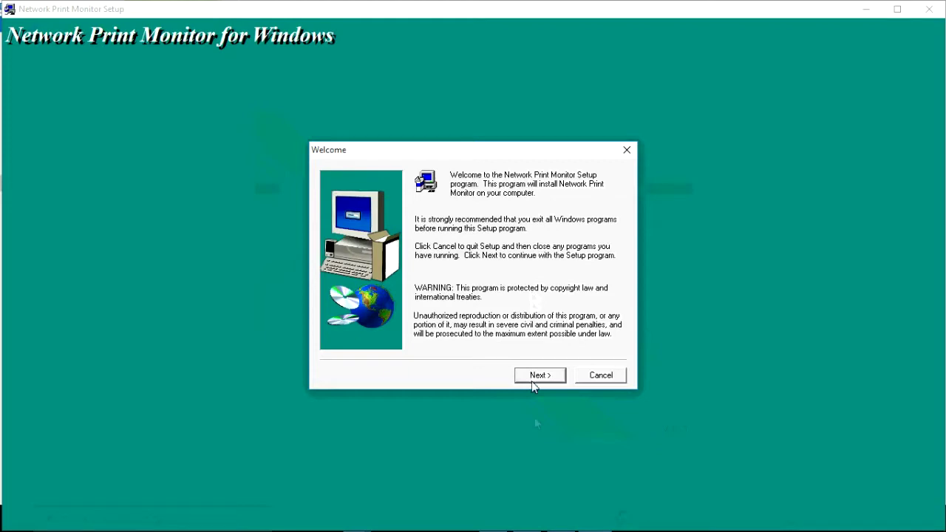
Install Network Print Monitor in the default folder and allow its setup wizard through the Windows firewall on private networks.
click(541, 375)
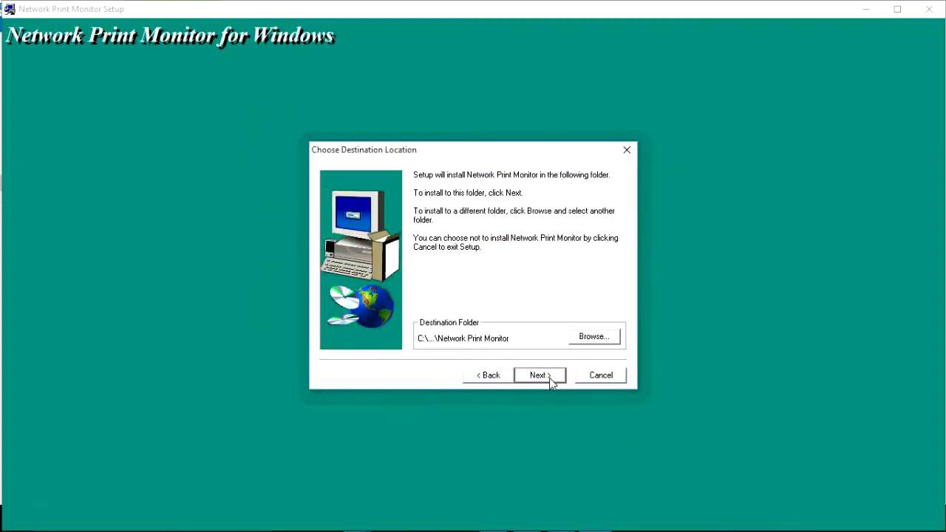
click(549, 378)
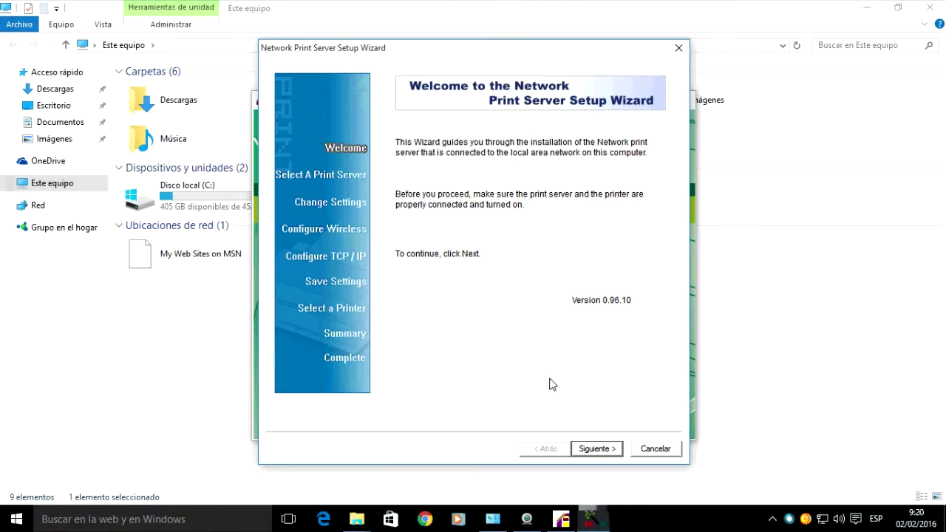
click(600, 451)
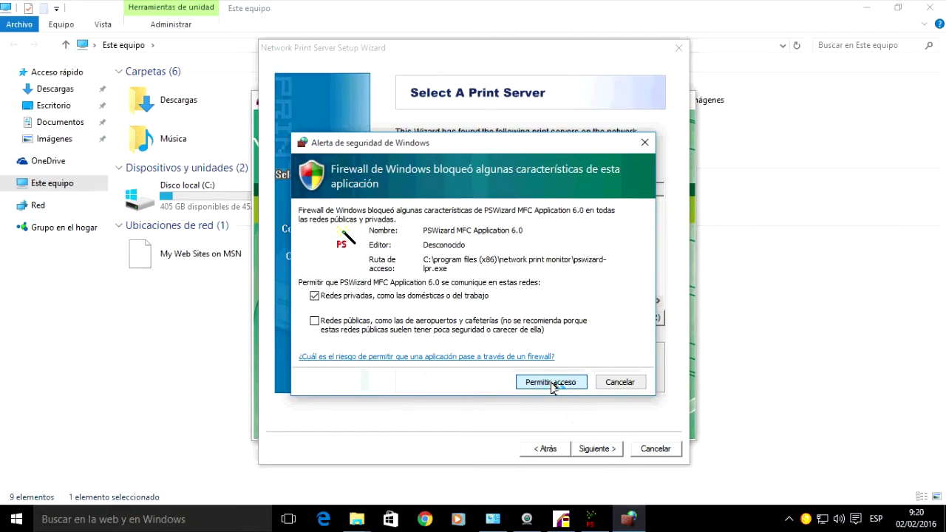
click(552, 383)
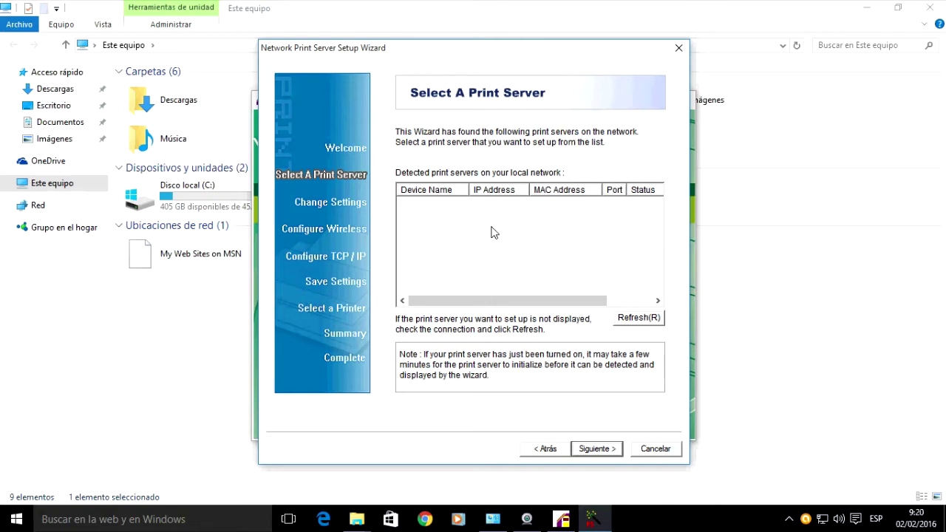
Clear the file window from the desktop and open the Network and Sharing Center from the Red folder.
drag(604, 289, 148, 432)
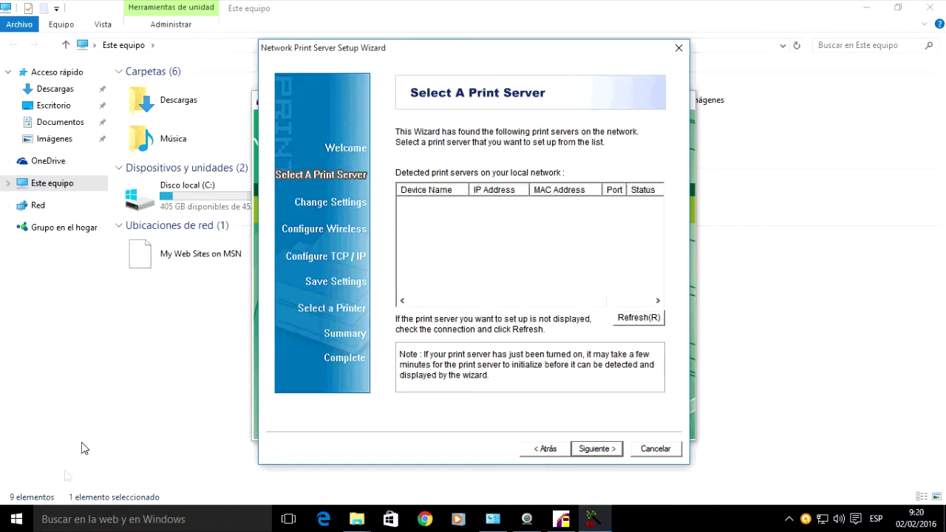
click(16, 519)
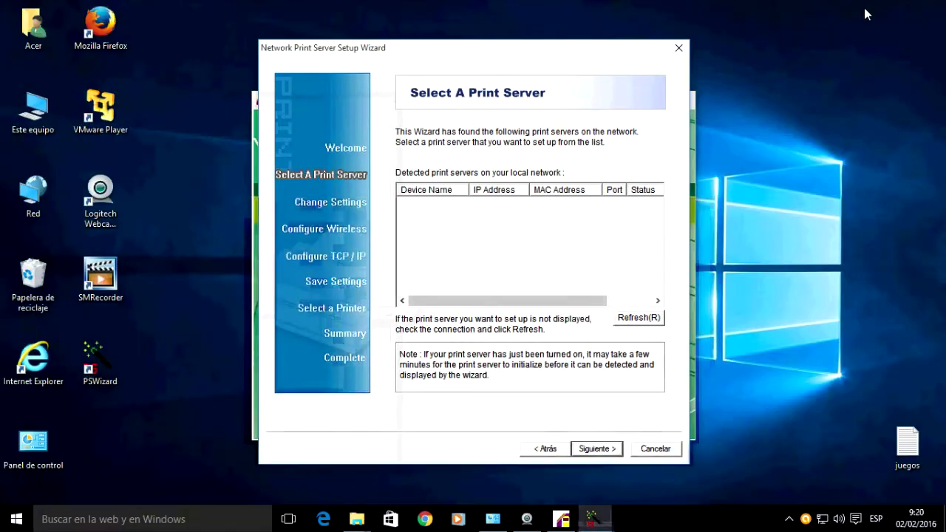
click(866, 7)
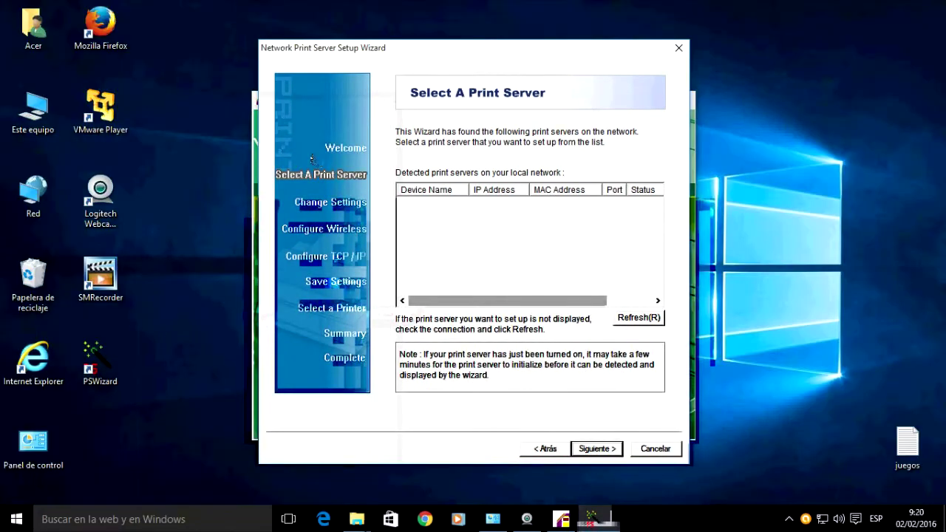
double_click(34, 196)
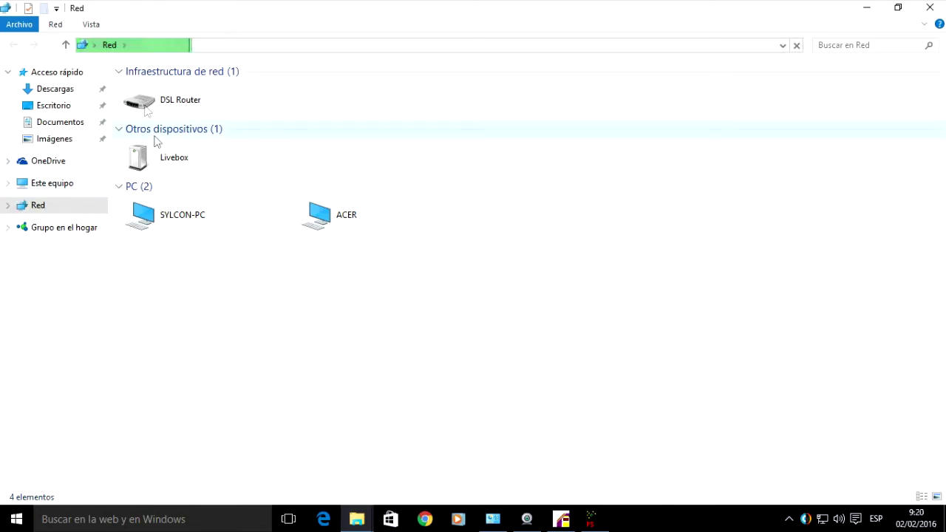
click(63, 26)
click(439, 59)
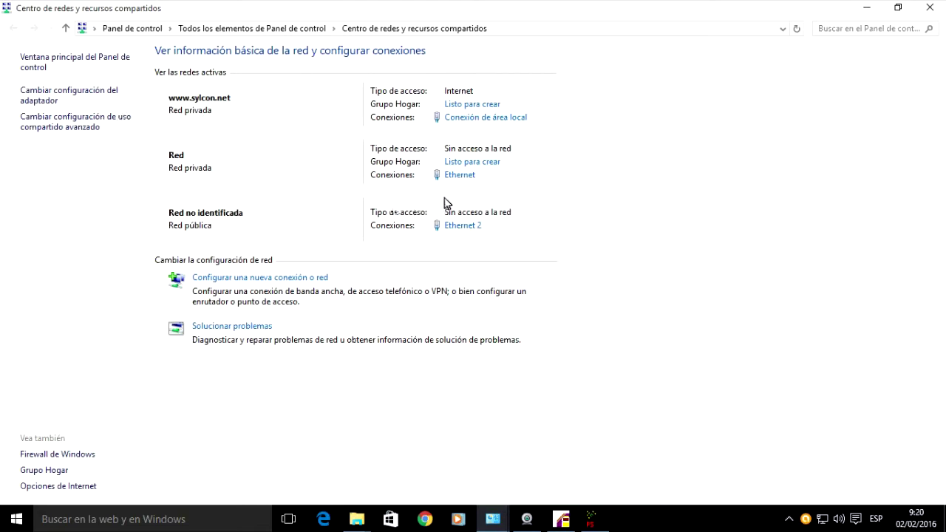
Disable Internet Protocol version 6 (TCP/IPv6) in the Ethernet 2 connection's properties.
click(459, 228)
click(400, 374)
click(399, 375)
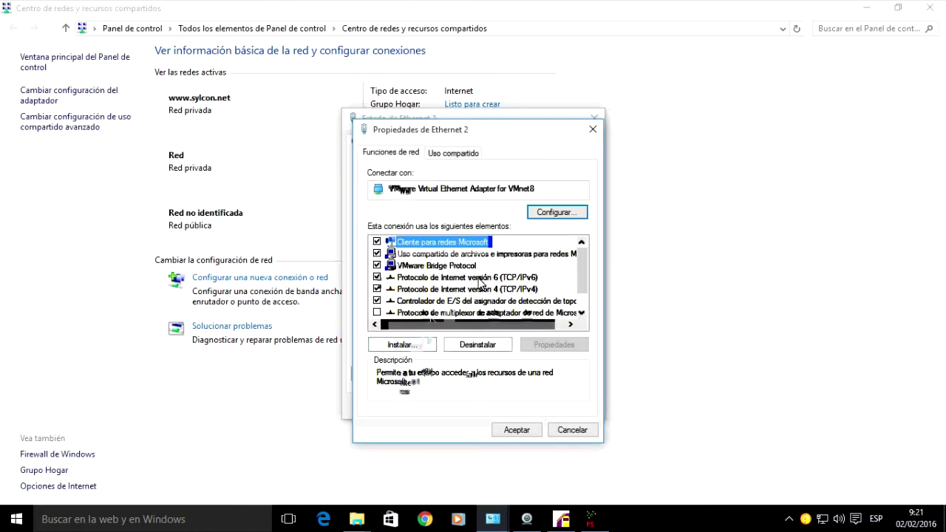
click(524, 290)
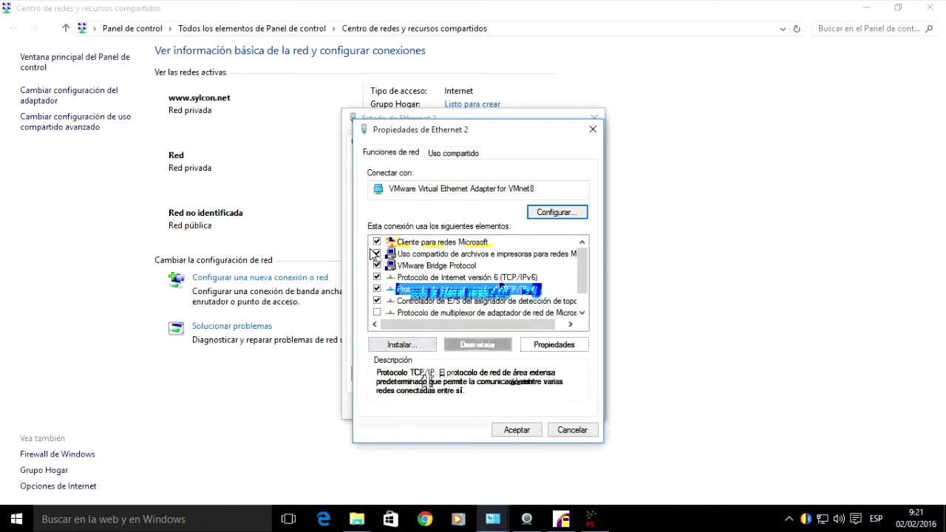
click(377, 277)
Set Ethernet 2's IPv4 address to 192.168.0.10 with default gateway 192.168.0.1 and save the configuration.
click(516, 289)
click(555, 345)
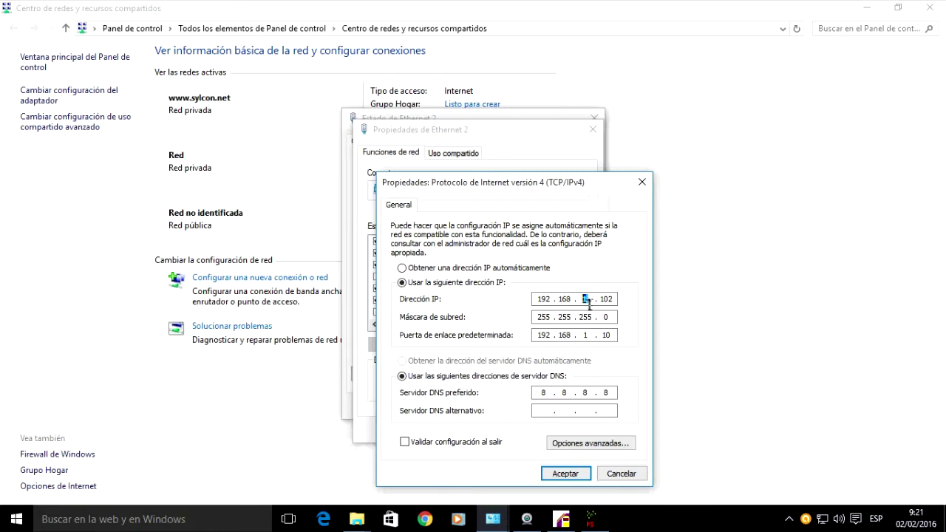
text(0)
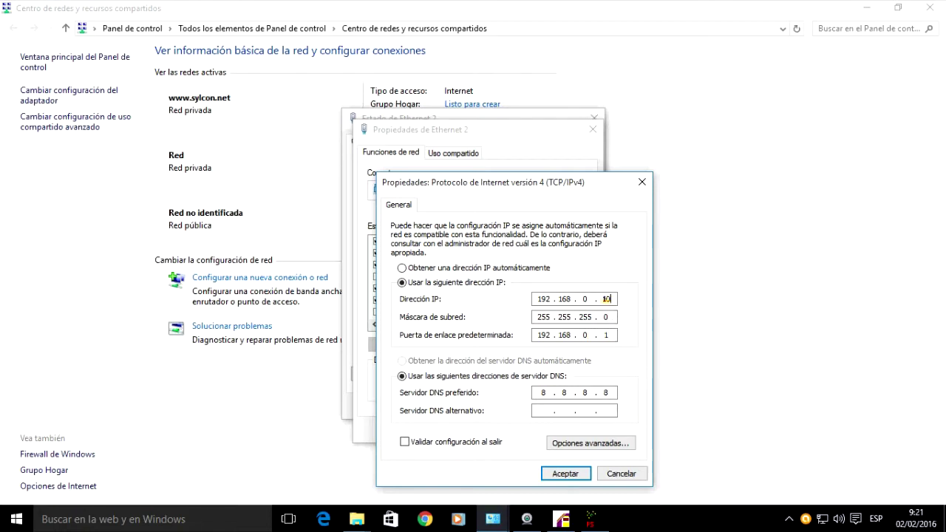
click(549, 473)
click(546, 328)
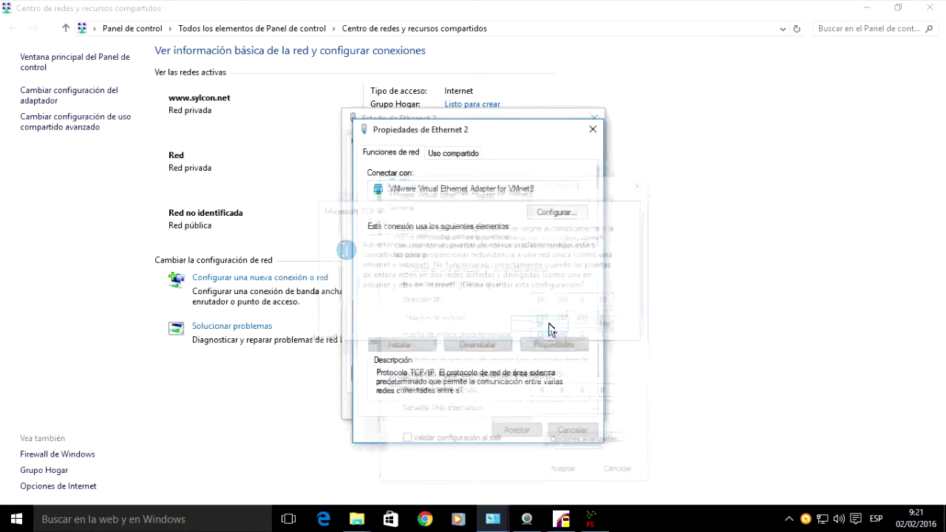
click(518, 430)
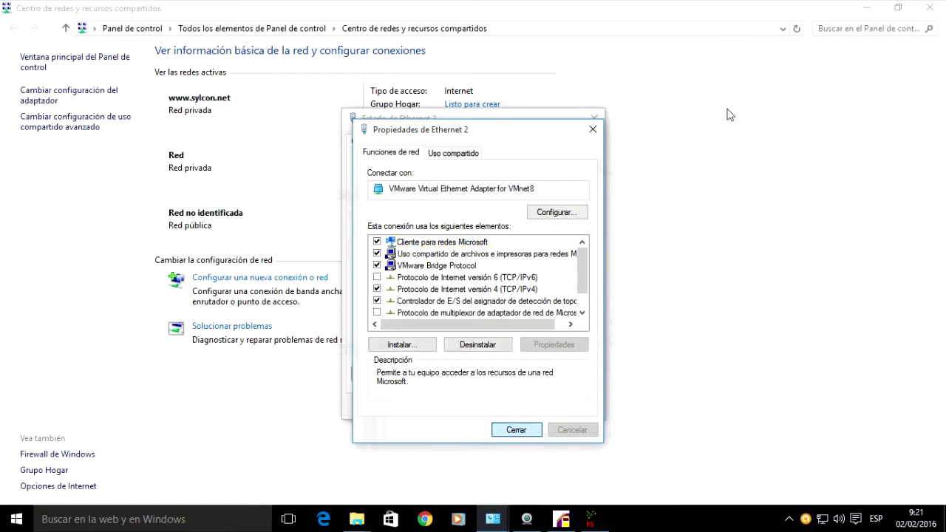
Return to the Network Print Server Setup Wizard and refresh the list of detected print servers.
click(563, 520)
click(591, 520)
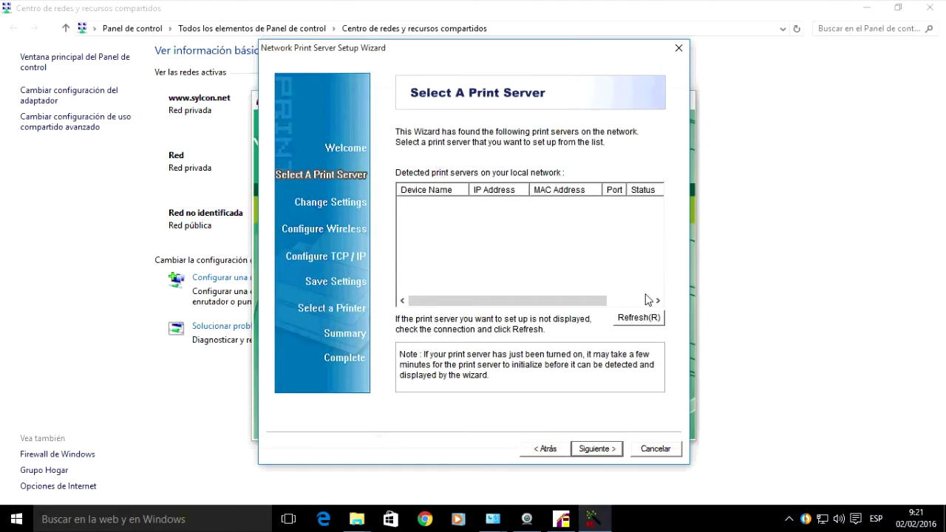
click(639, 320)
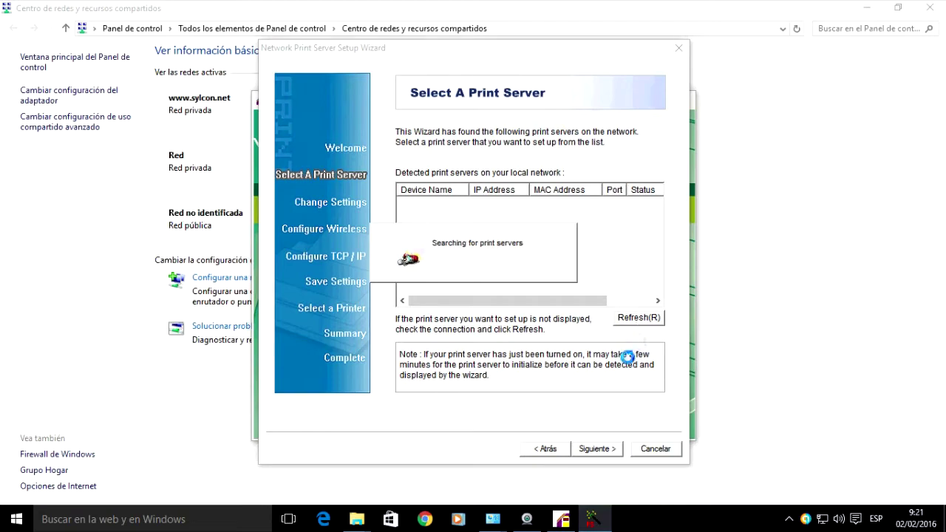
click(645, 319)
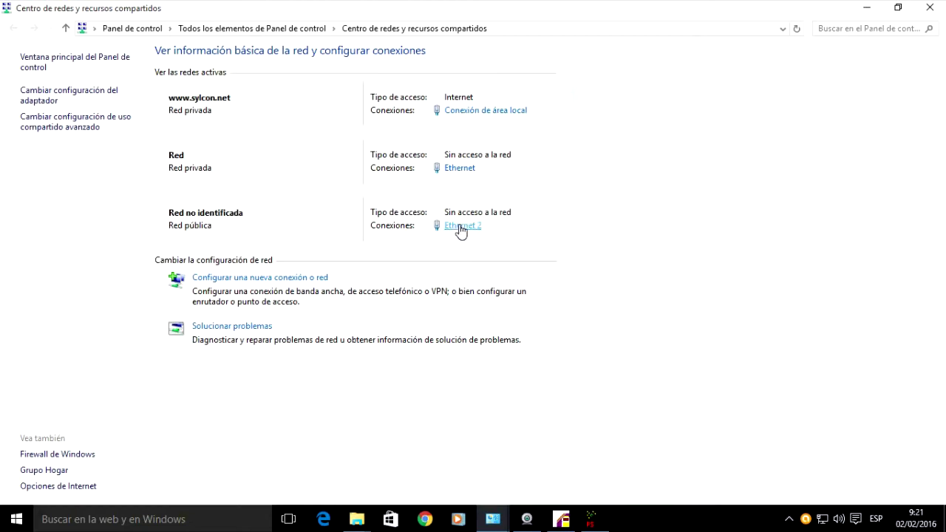
Check the Ethernet 2 connection's status and restart the print server search from the wizard's welcome page.
click(461, 226)
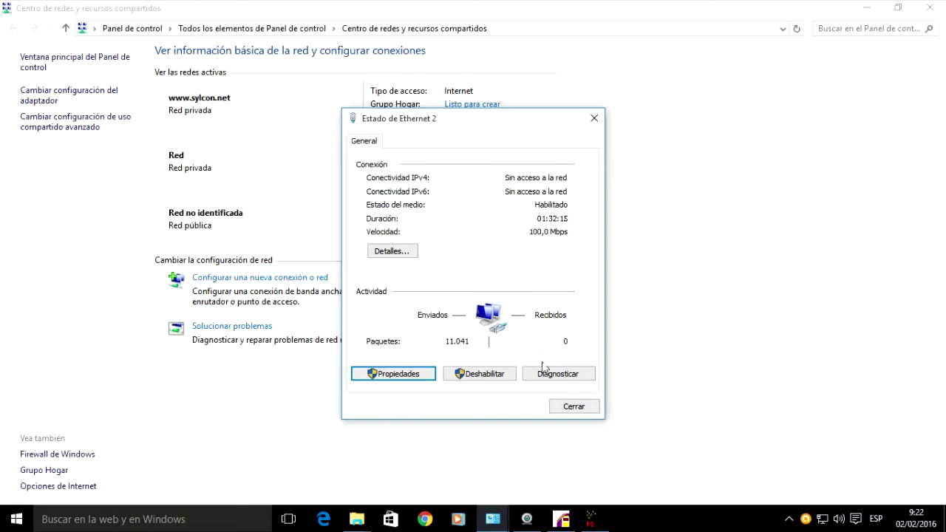
click(597, 521)
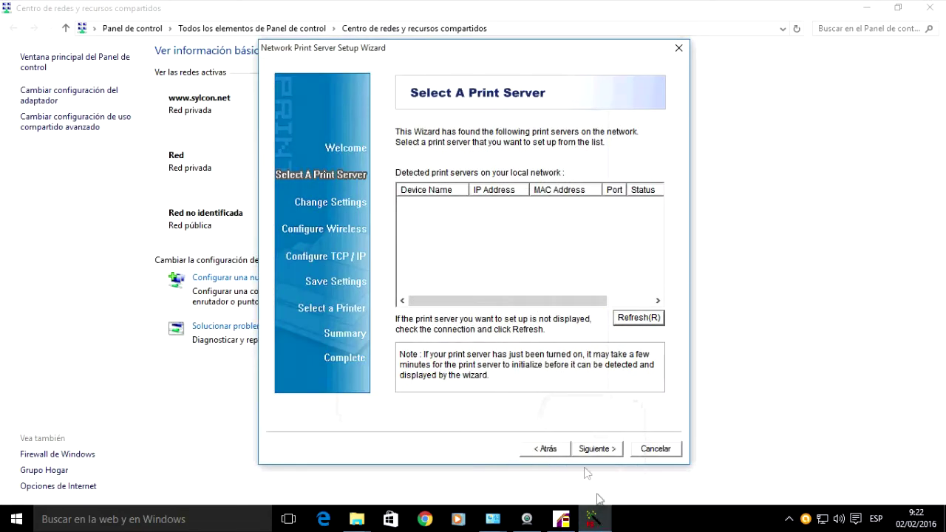
click(566, 451)
click(576, 450)
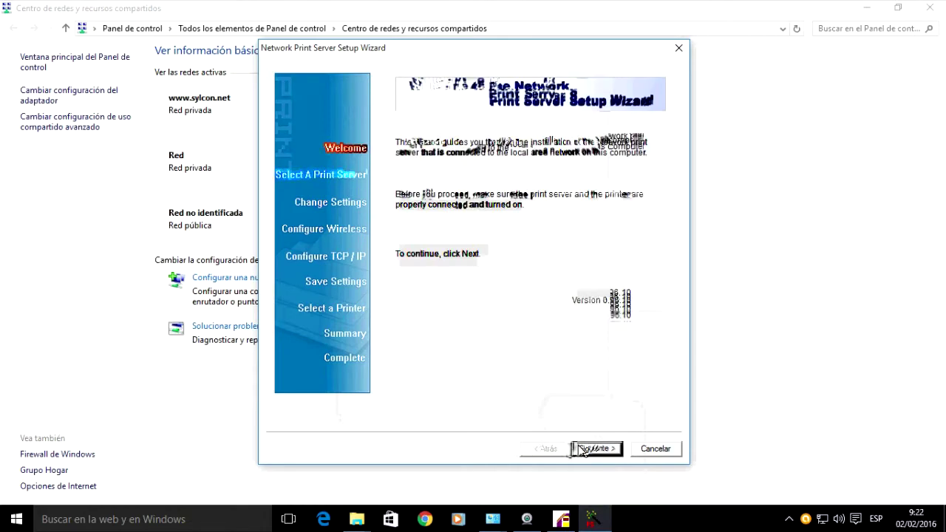
Review the Ethernet 2 connection's network details, including its IPv4 address and gateway.
click(730, 365)
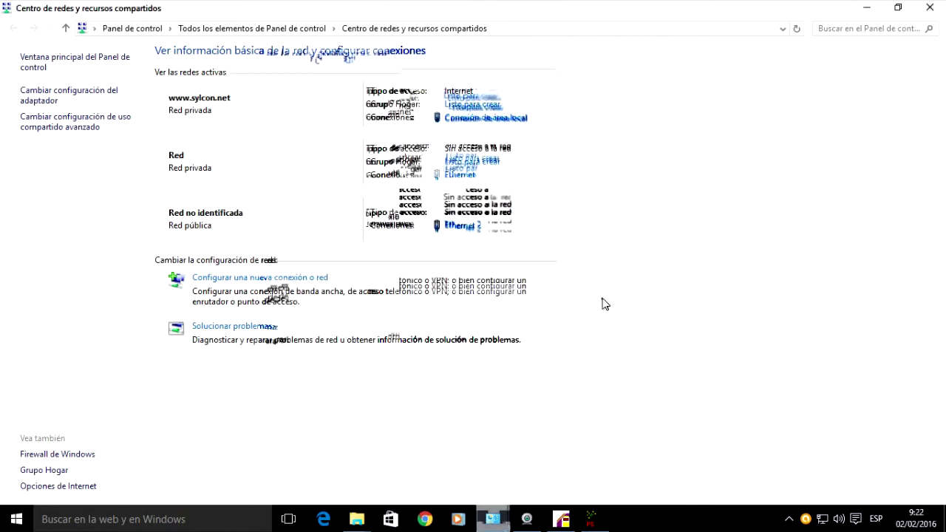
click(469, 226)
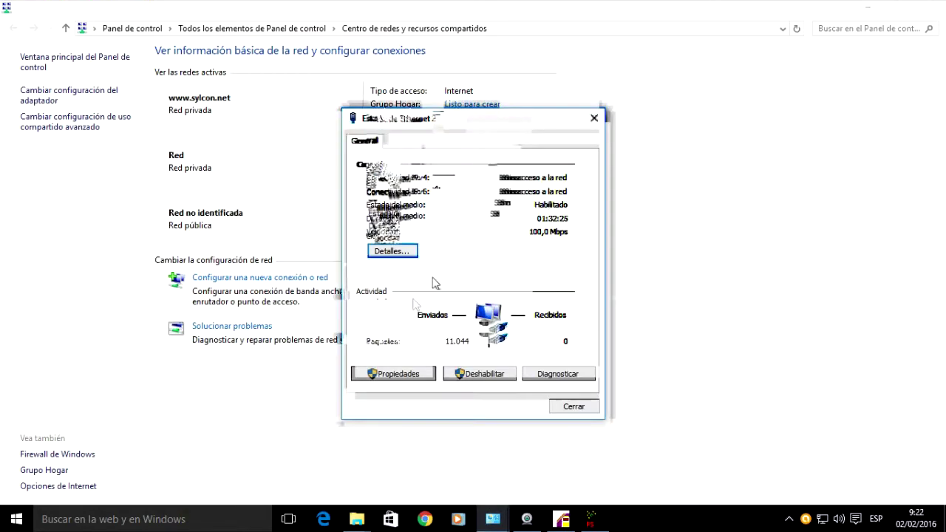
click(395, 253)
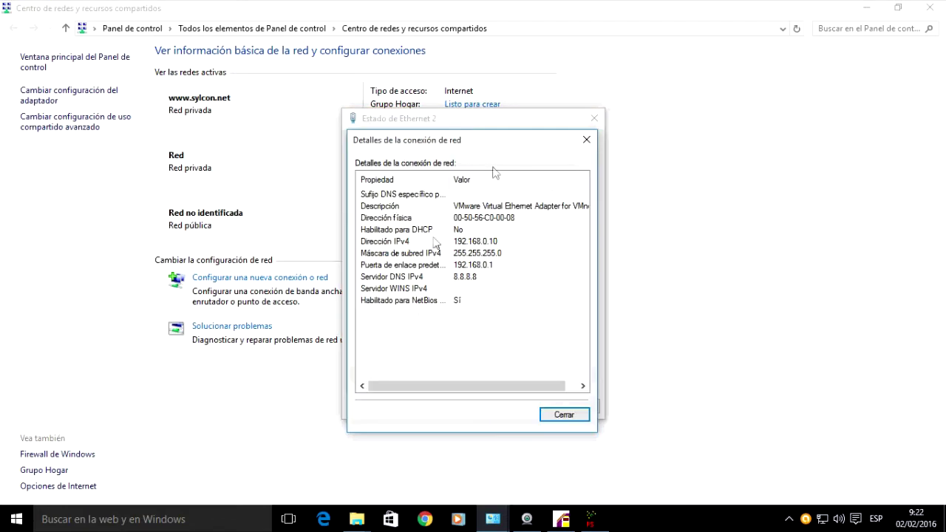
click(587, 140)
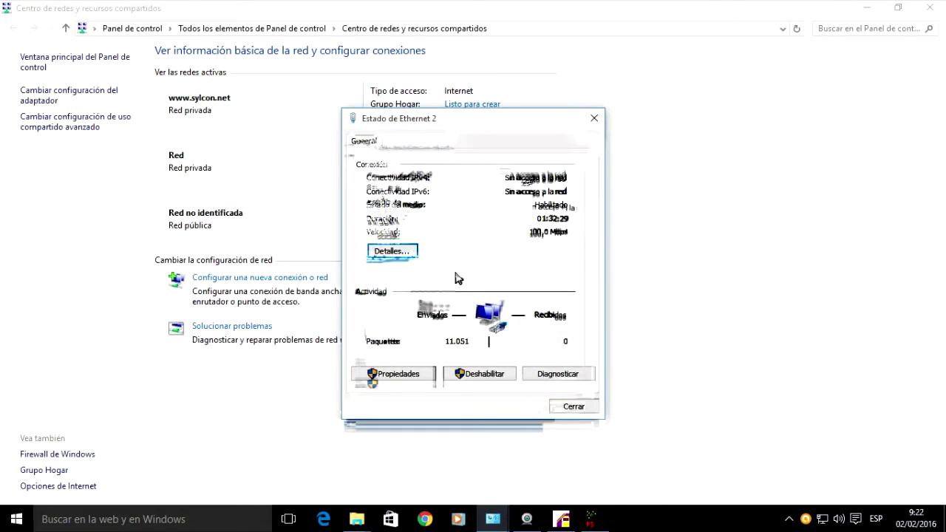
Set Ethernet 2's IPv4 address to 192.168.0.11 and save the configuration.
click(423, 376)
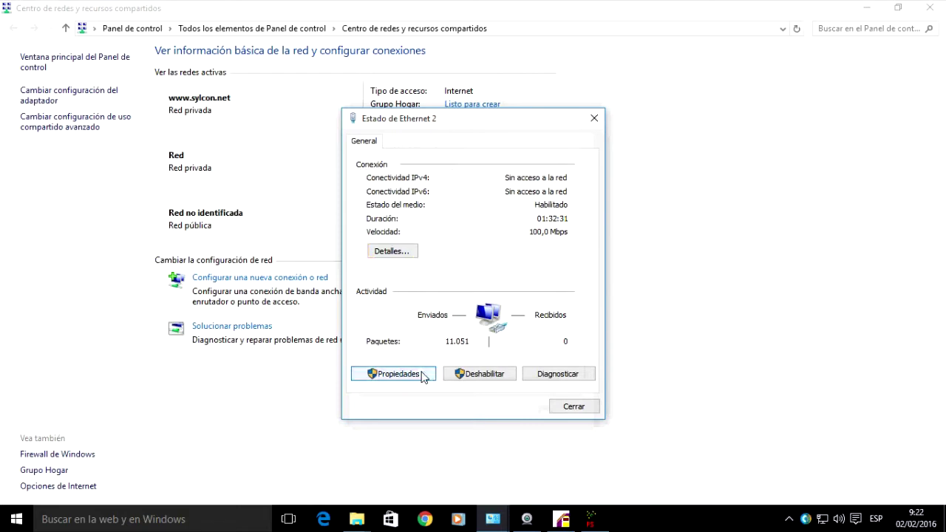
click(488, 292)
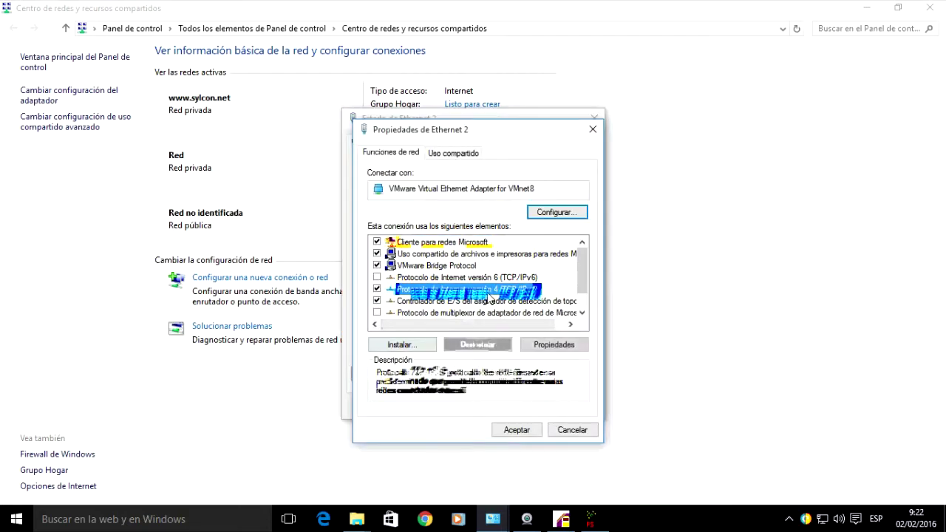
click(553, 346)
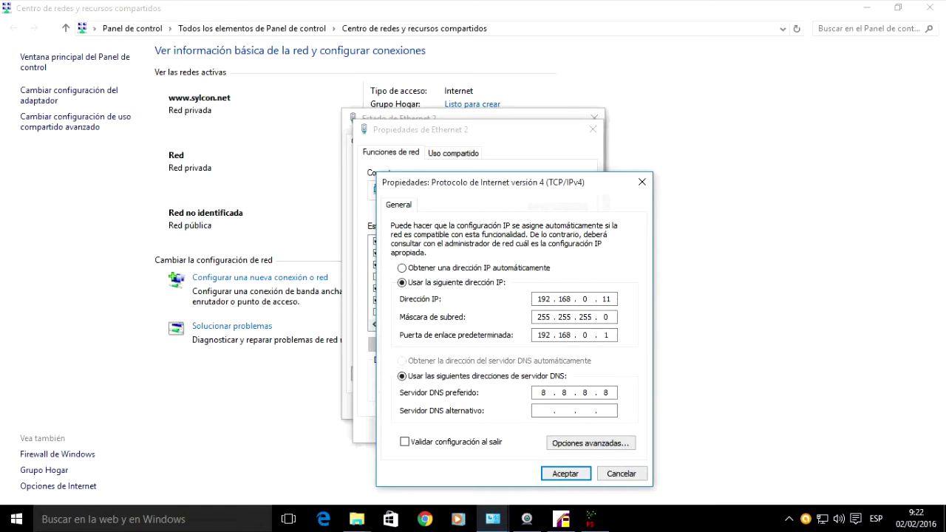
click(566, 474)
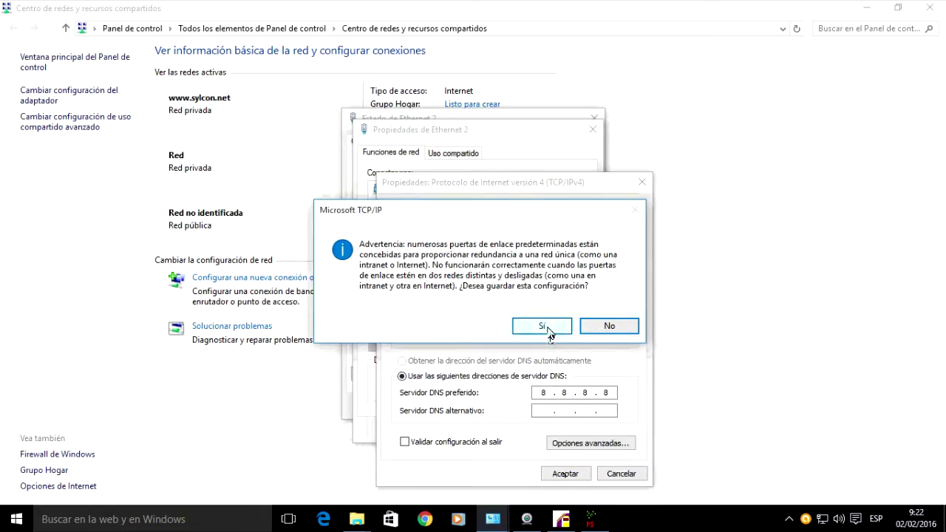
click(542, 327)
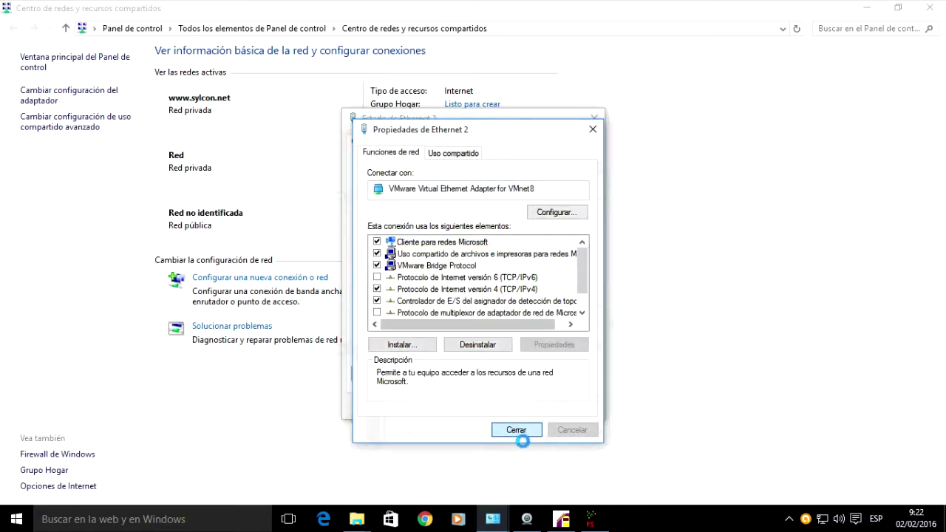
click(517, 430)
Search the local network again for print servers in the setup wizard using the new Ethernet 2 address.
click(589, 521)
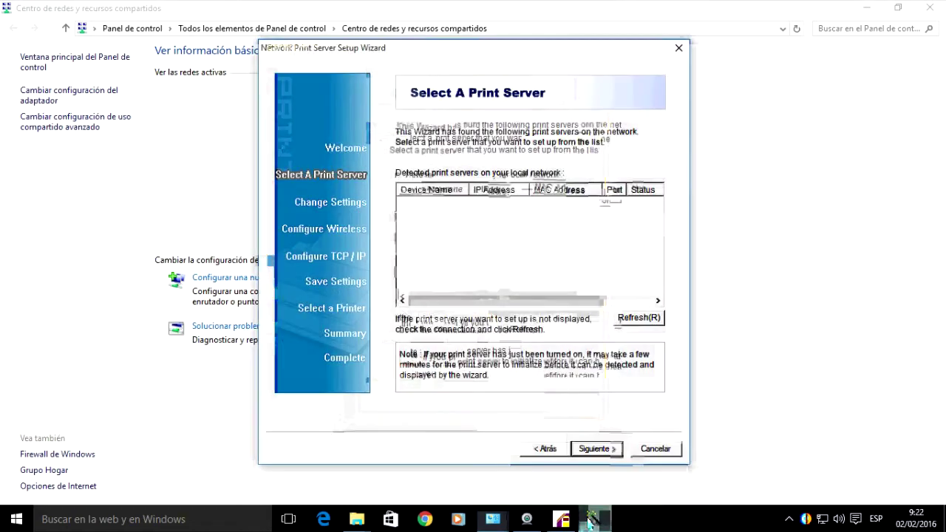
click(635, 319)
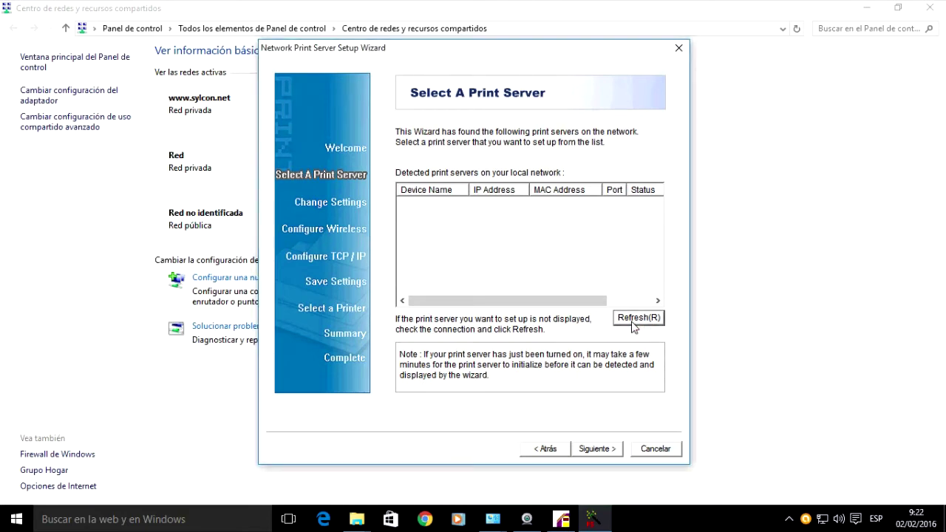
Save Ethernet 2's IPv4 settings with address 192.168.0.11 and preferred DNS server 8.8.8.8, and repeat the wizard's print server search.
click(736, 274)
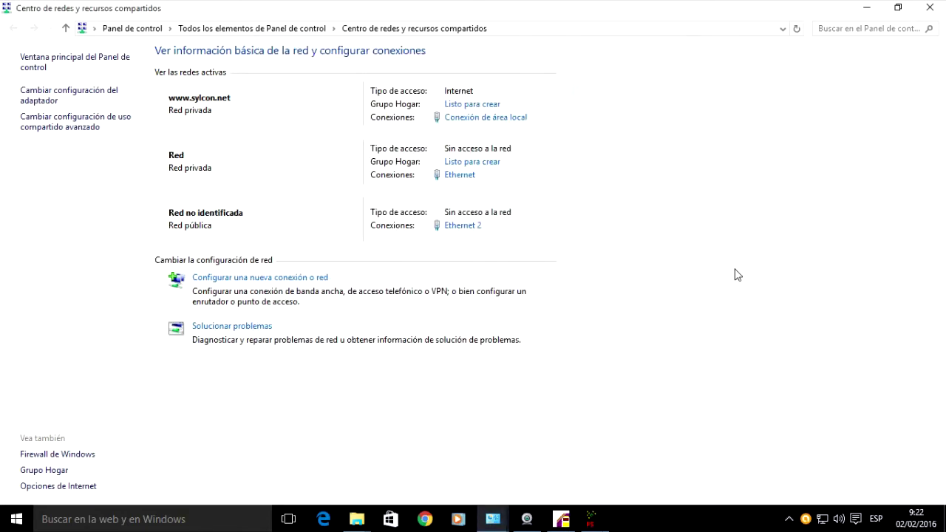
click(464, 226)
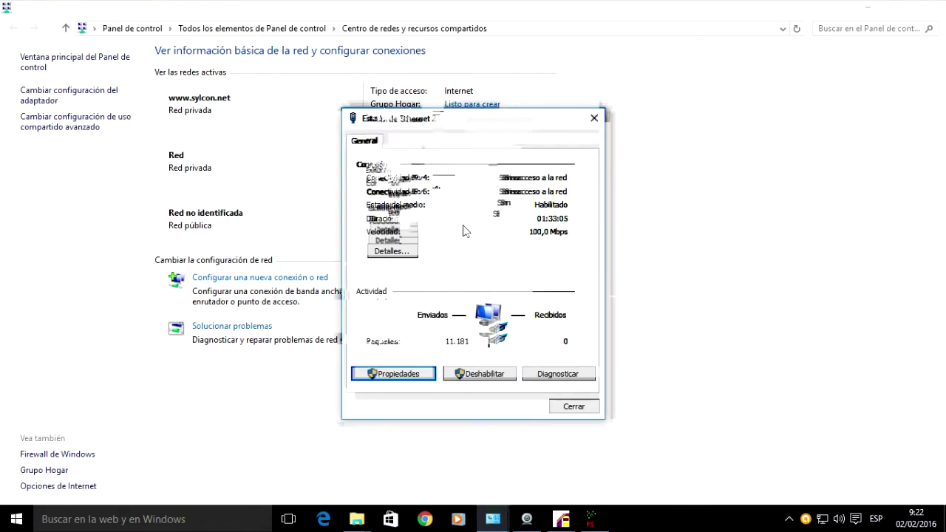
click(400, 377)
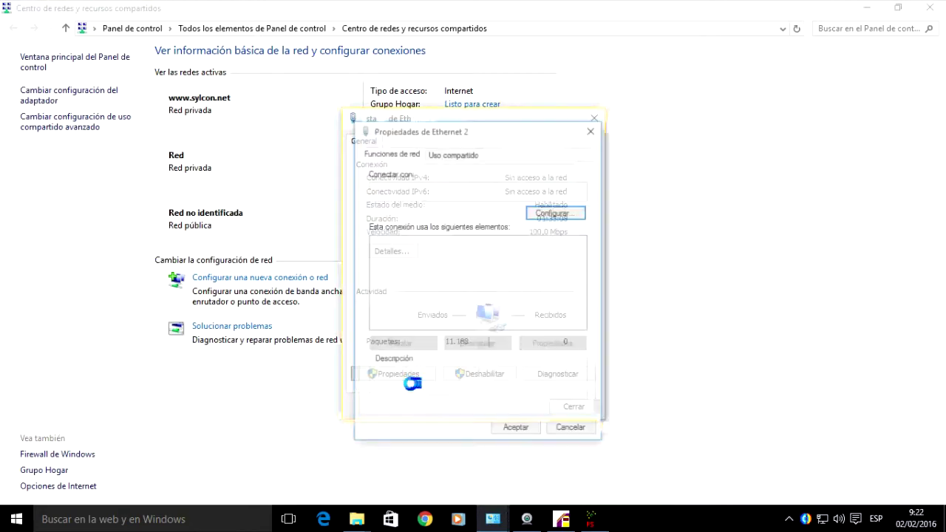
click(488, 289)
click(555, 345)
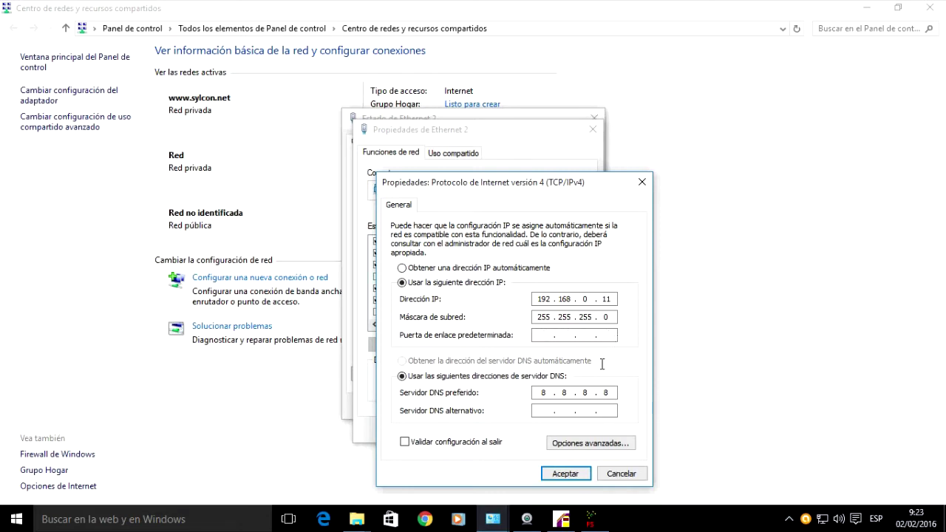
click(562, 474)
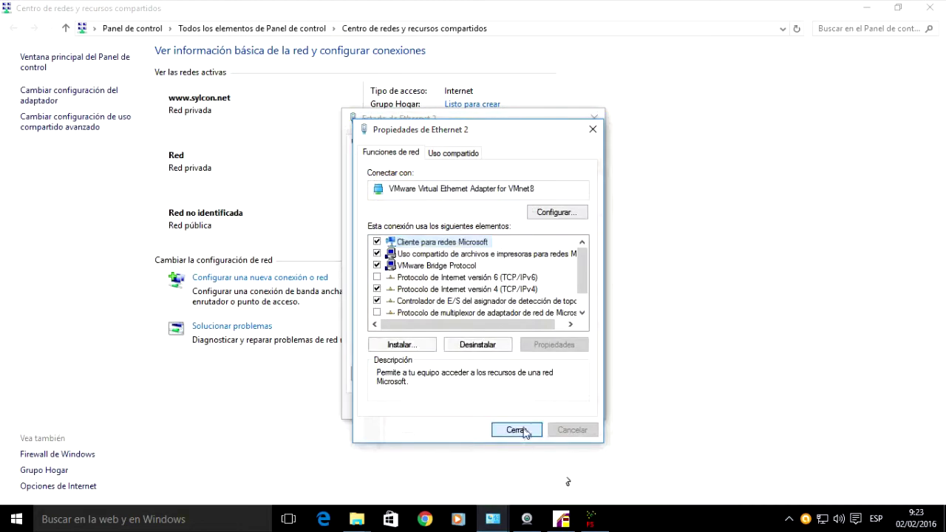
click(516, 430)
click(590, 519)
click(637, 318)
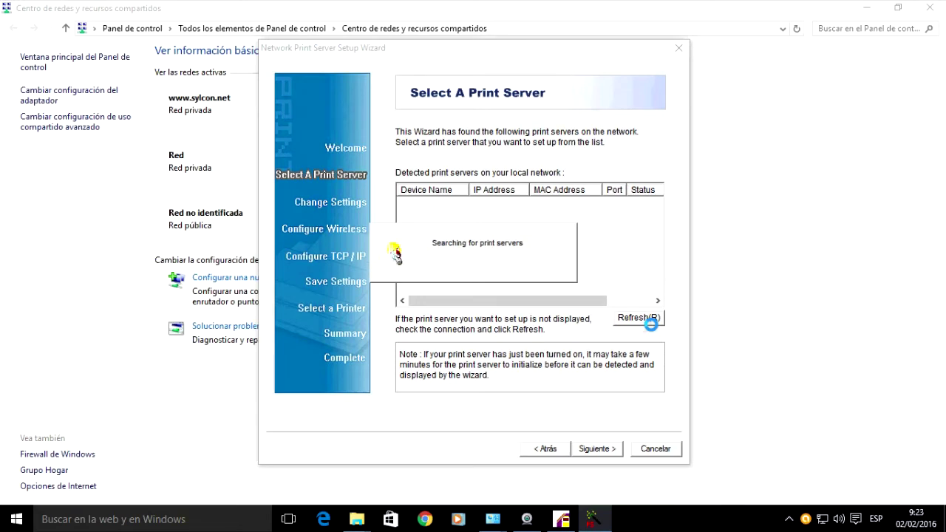
Set Ethernet 2 to obtain both its IPv4 address and DNS server address automatically and save the configuration.
click(699, 318)
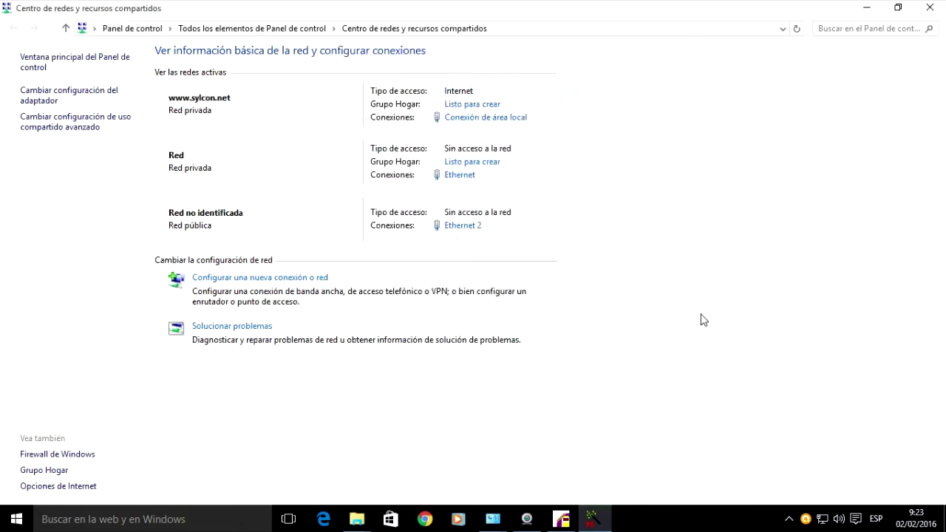
click(458, 226)
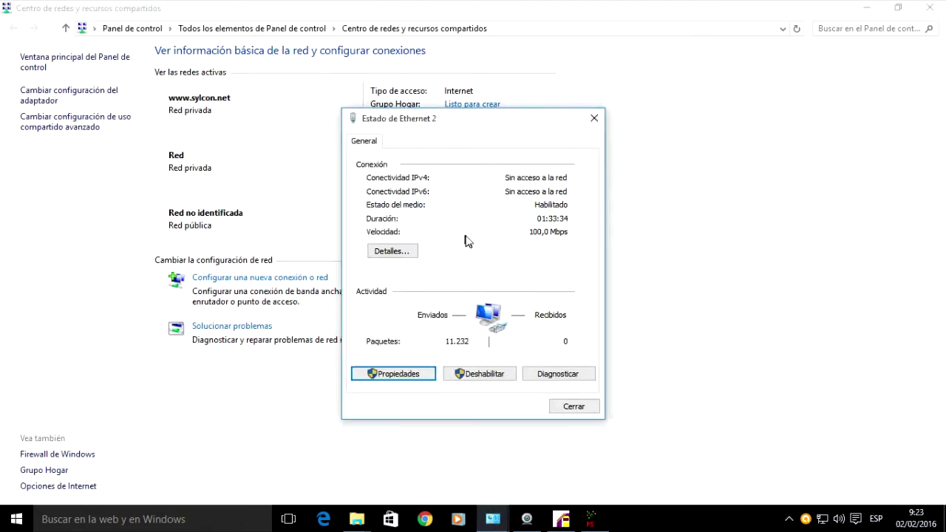
click(411, 375)
click(479, 289)
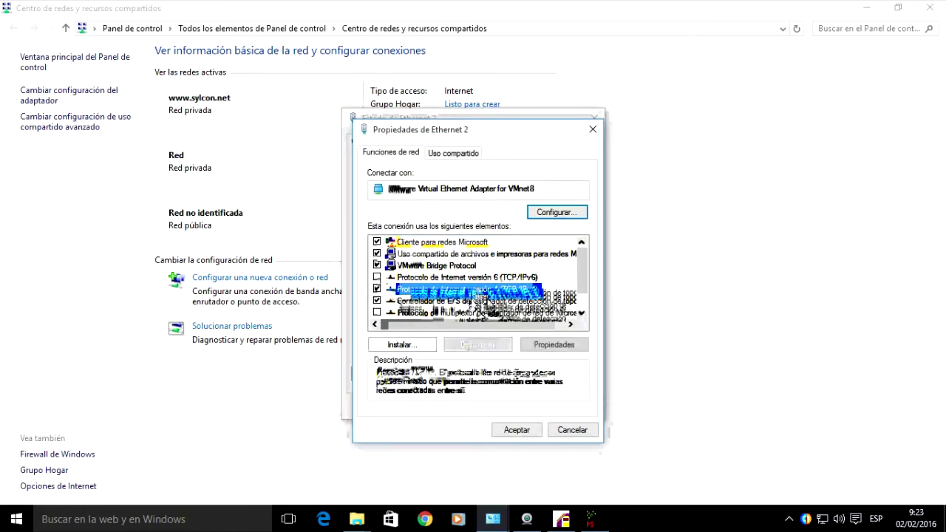
click(554, 345)
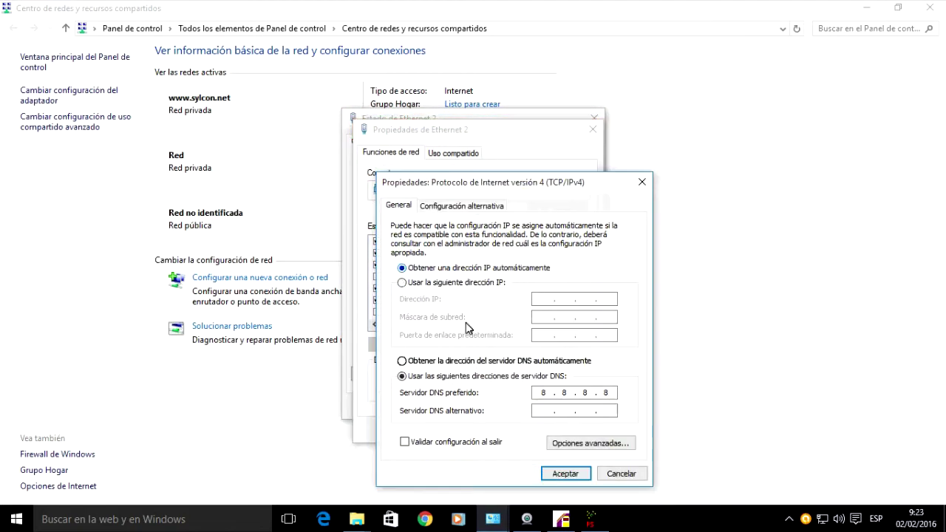
click(458, 361)
click(554, 475)
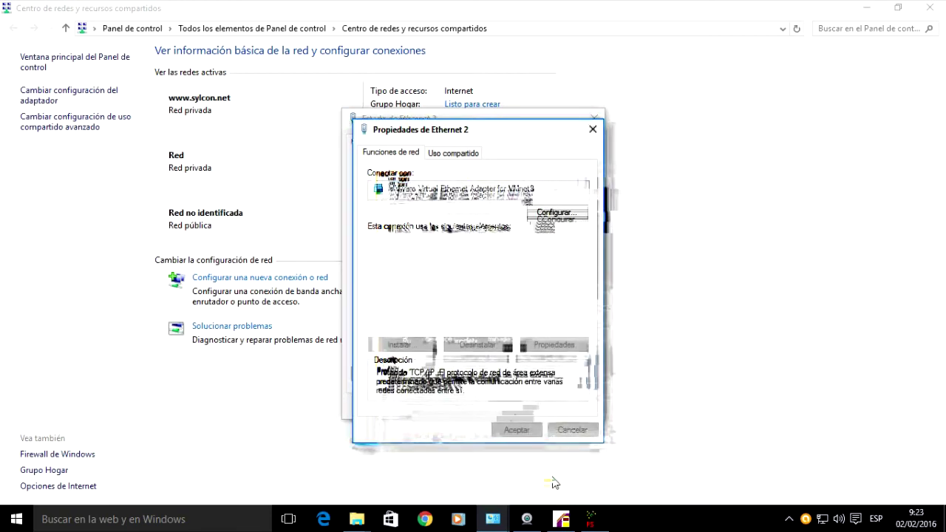
click(525, 433)
click(573, 405)
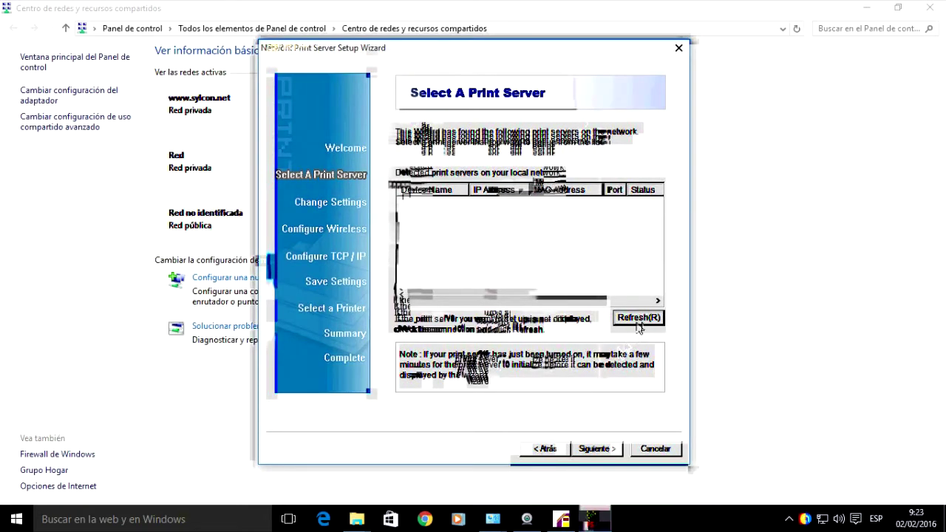
Search for print servers with Ethernet 2 on automatic addressing and try to continue the wizard without selecting one.
click(637, 319)
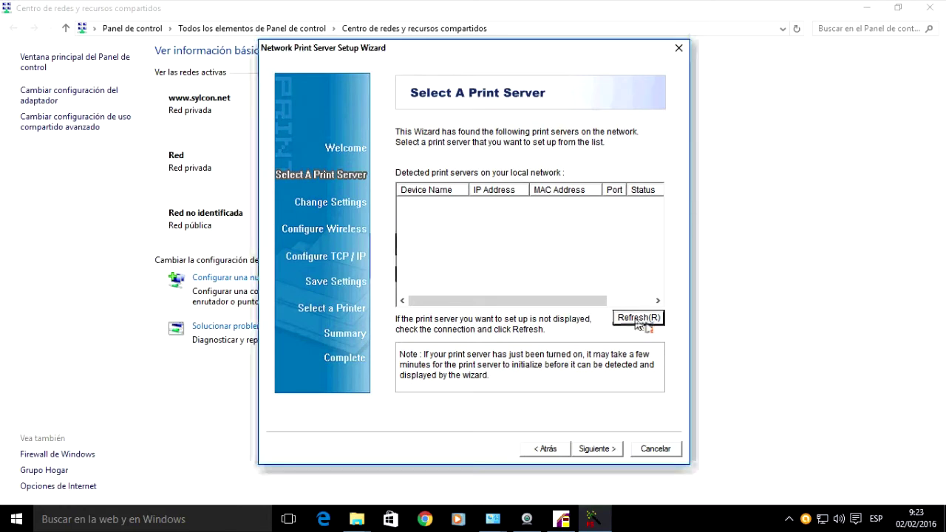
click(638, 321)
click(613, 454)
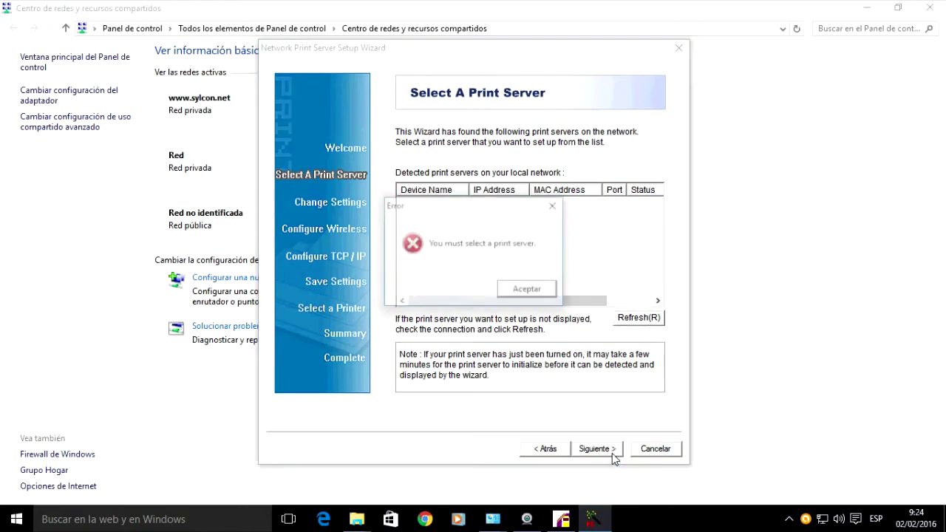
click(529, 296)
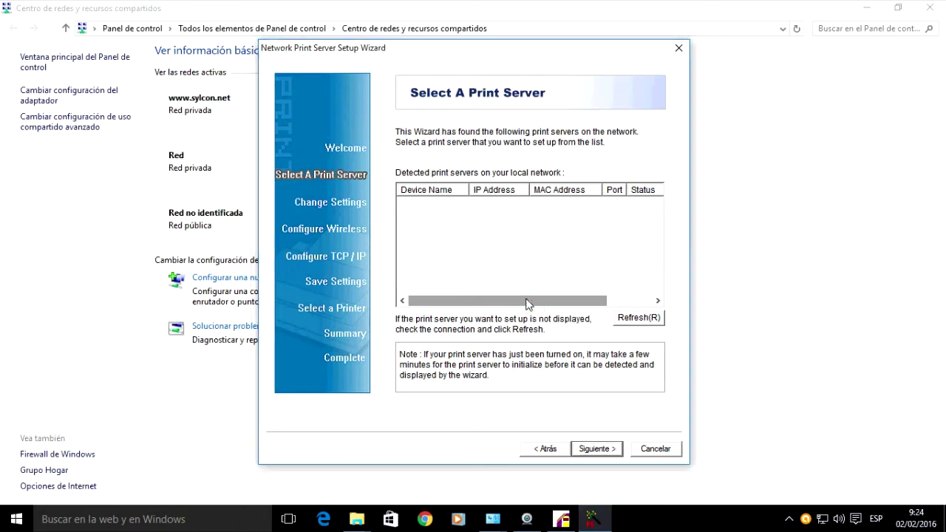
Set Ethernet 2's IPv4 address to 192.168.0.100 with default gateway 192.168.0.10 and save the configuration despite the multiple-gateway warning.
key(Escape)
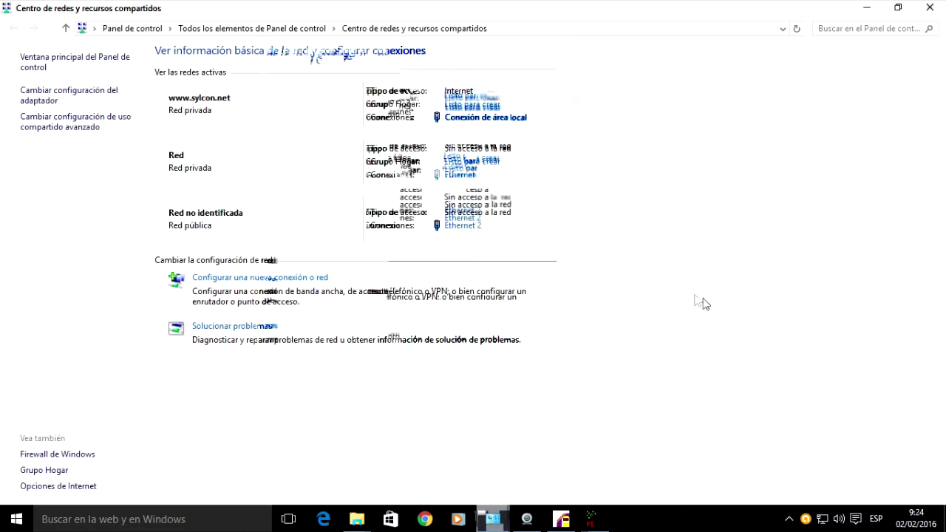
click(458, 231)
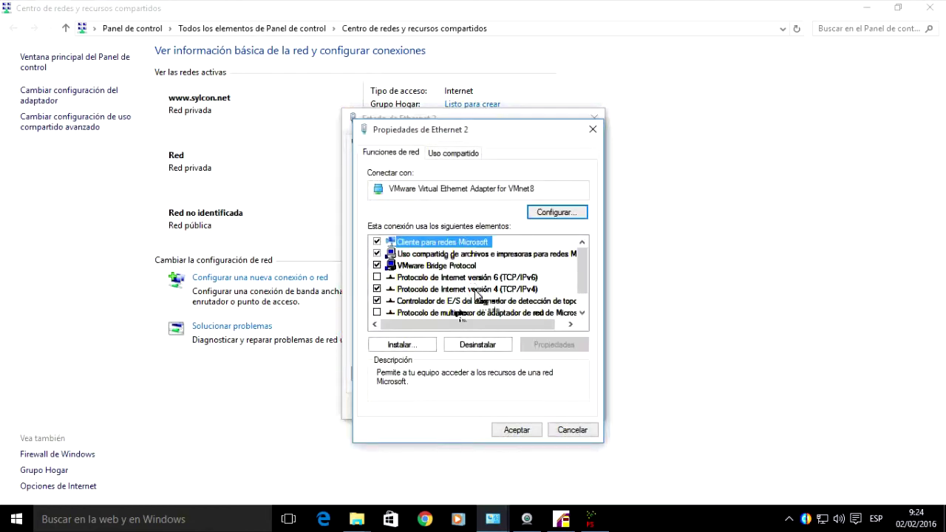
click(473, 289)
click(544, 346)
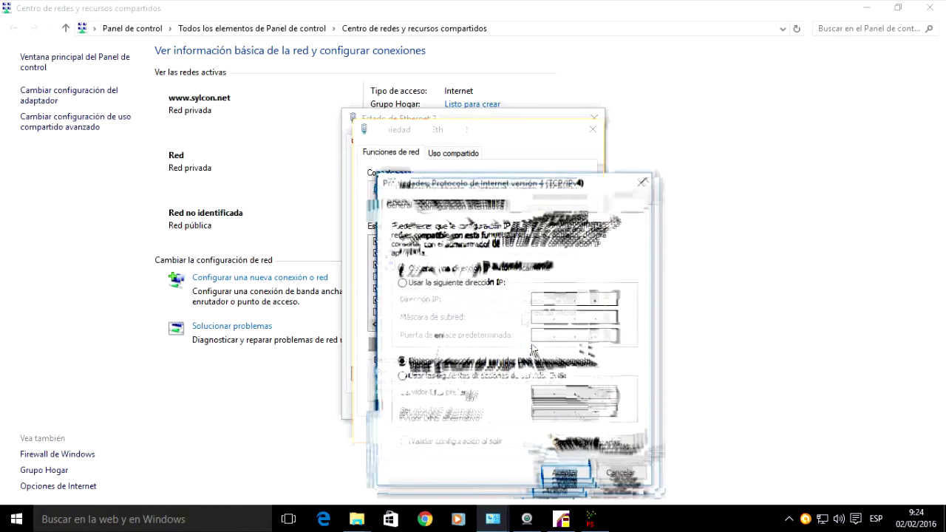
click(503, 283)
click(544, 300)
text(192 . 168 . 0 . 100)
key(Tab)
key(Tab)
text(192 . 168 . 0)
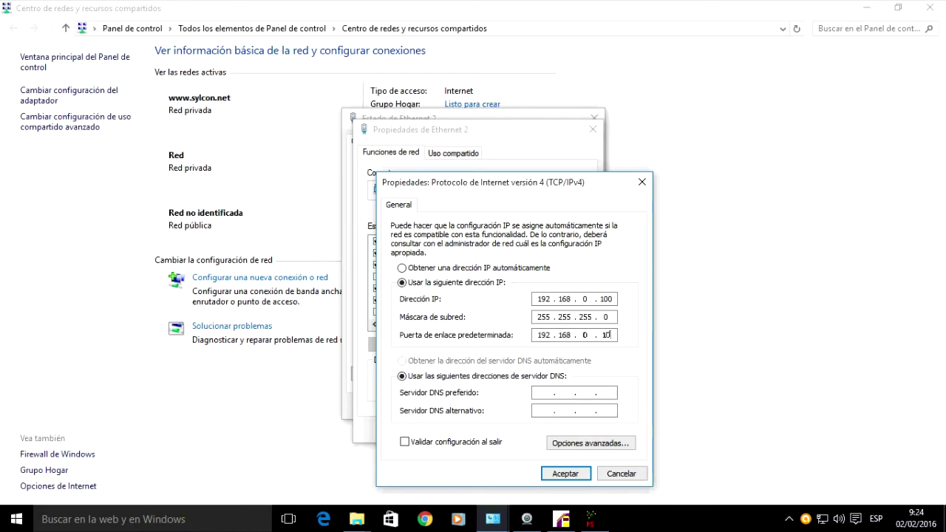
click(566, 473)
click(551, 326)
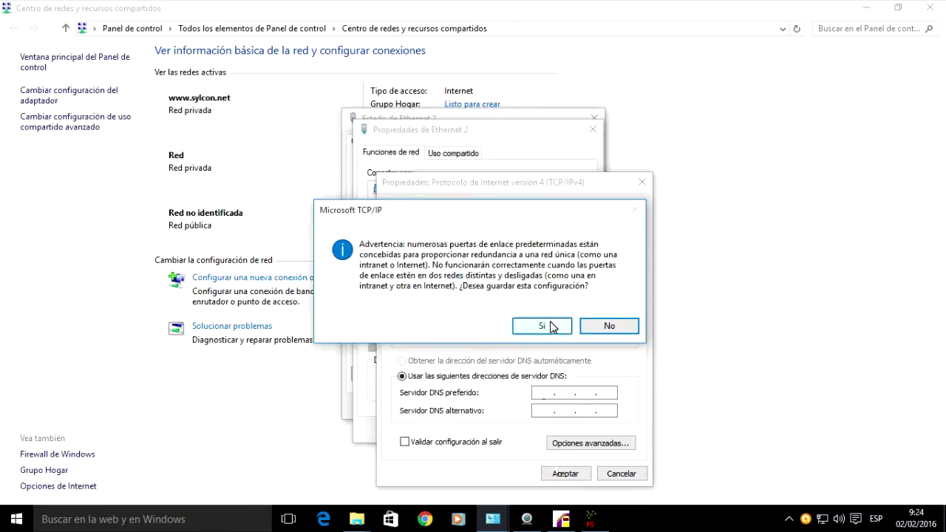
click(518, 430)
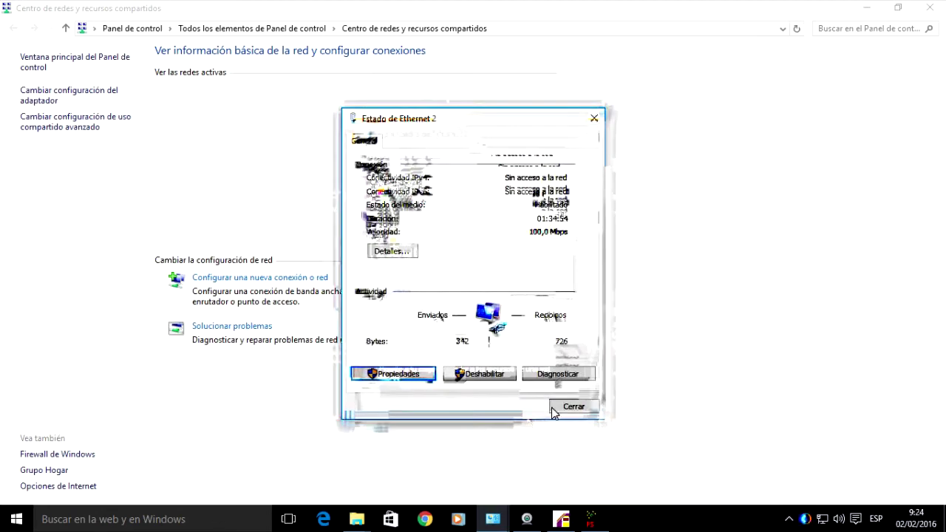
click(562, 404)
Return to the setup wizard and refresh the list of print servers detected on the local network.
click(590, 519)
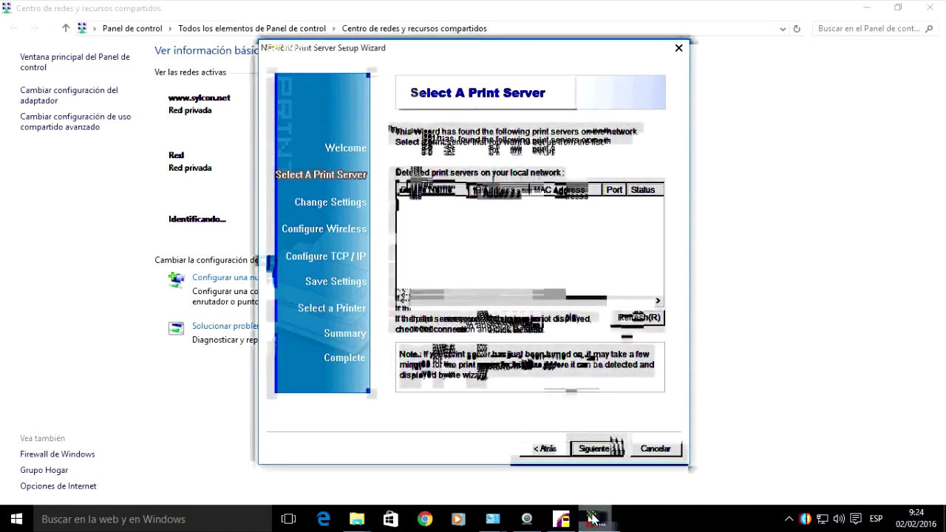
click(636, 319)
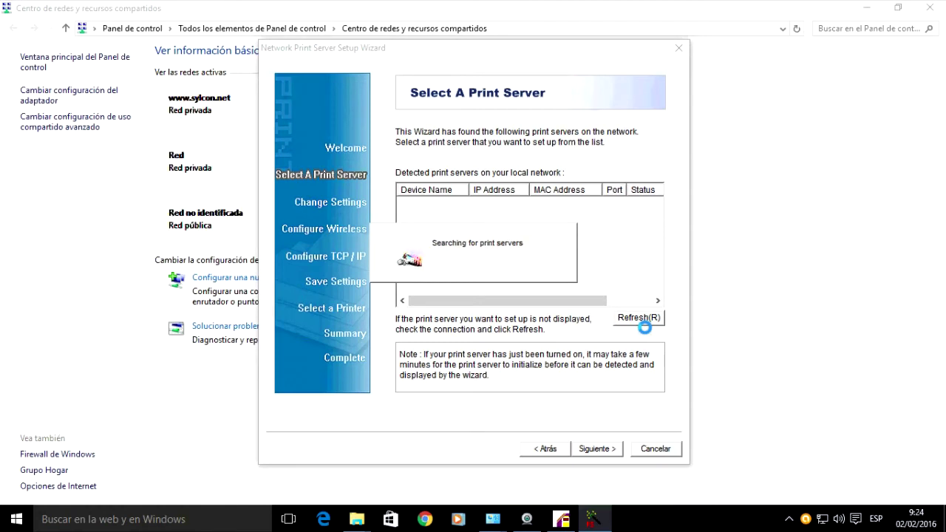
click(635, 318)
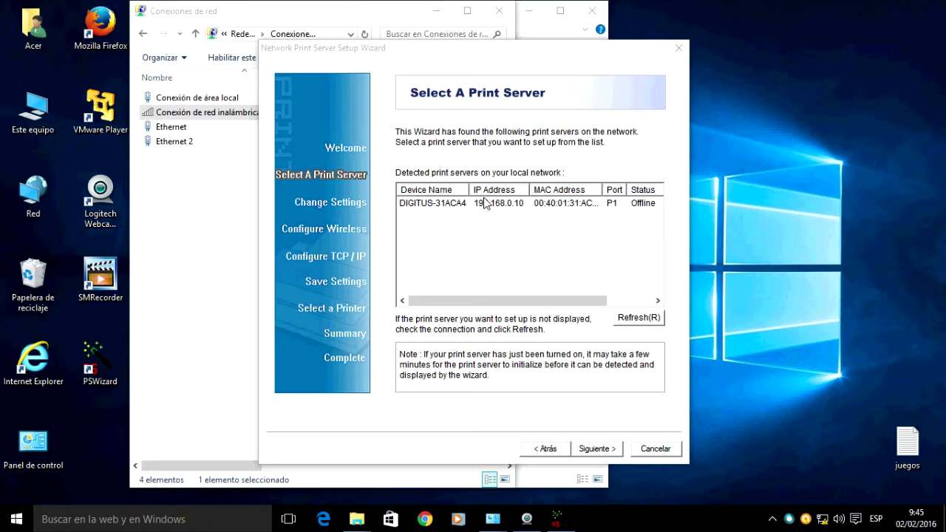
Review the IPv4 settings of Conexión de área local, including its address and subnet mask, and close the network connections window.
click(219, 225)
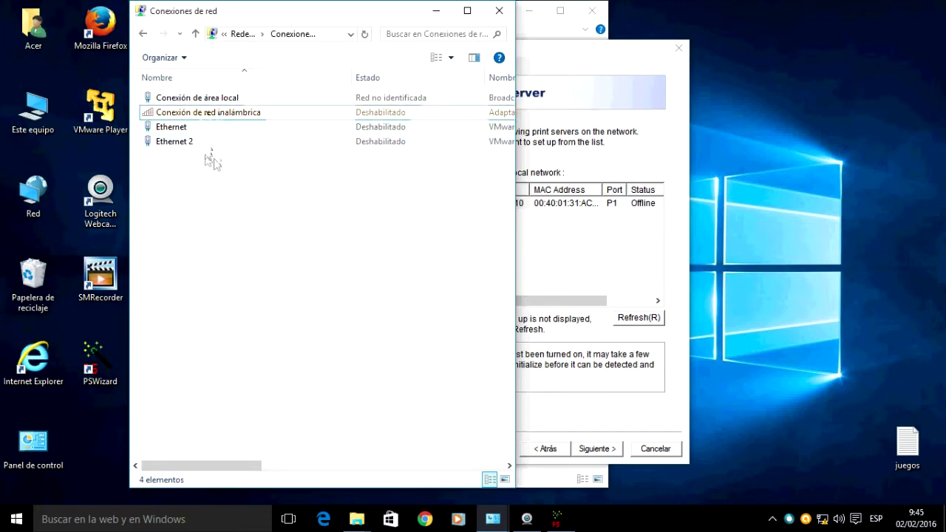
click(219, 118)
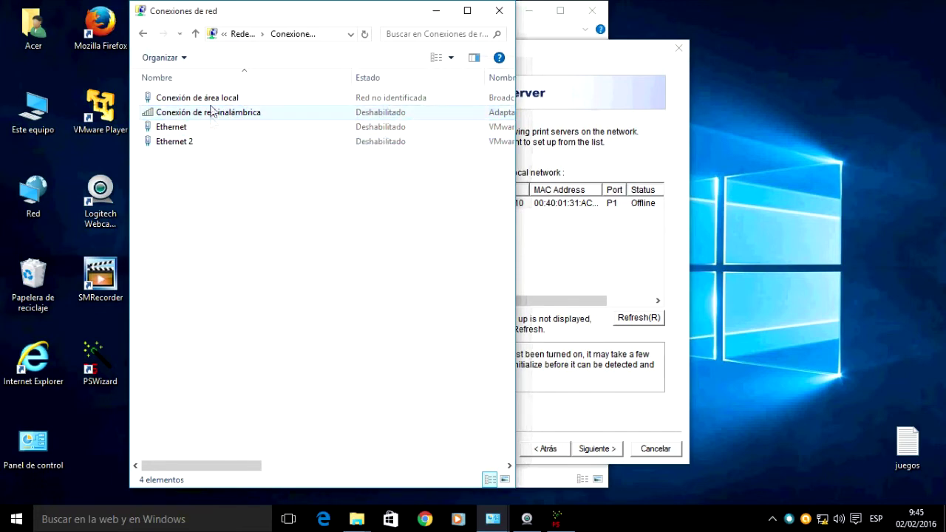
right_click(211, 107)
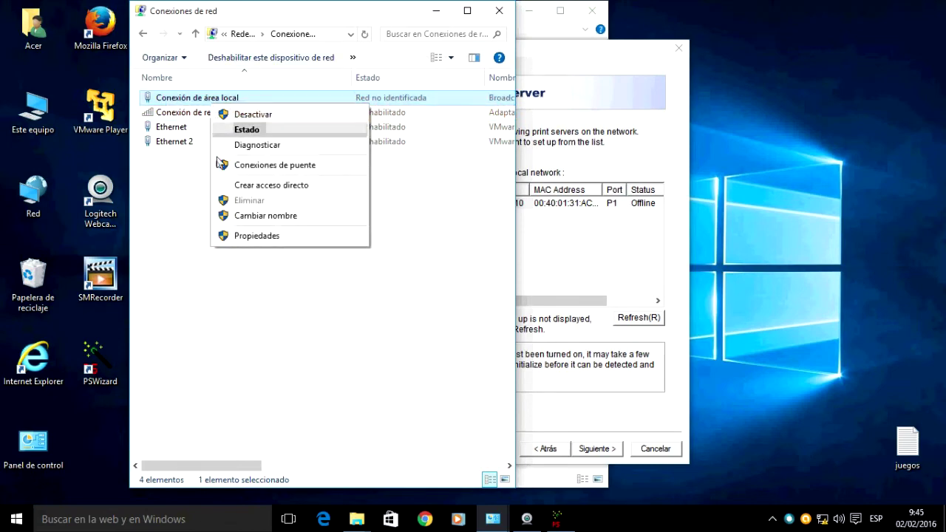
click(229, 236)
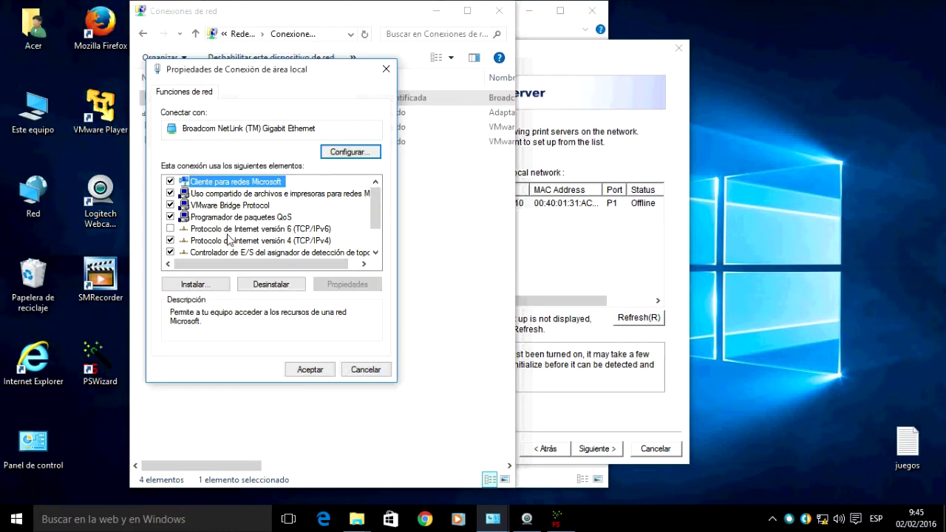
click(231, 241)
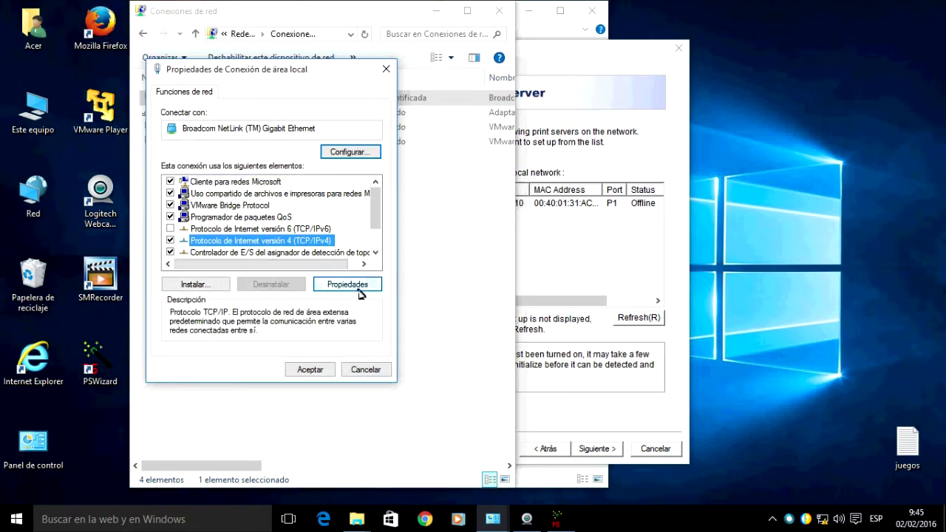
click(358, 285)
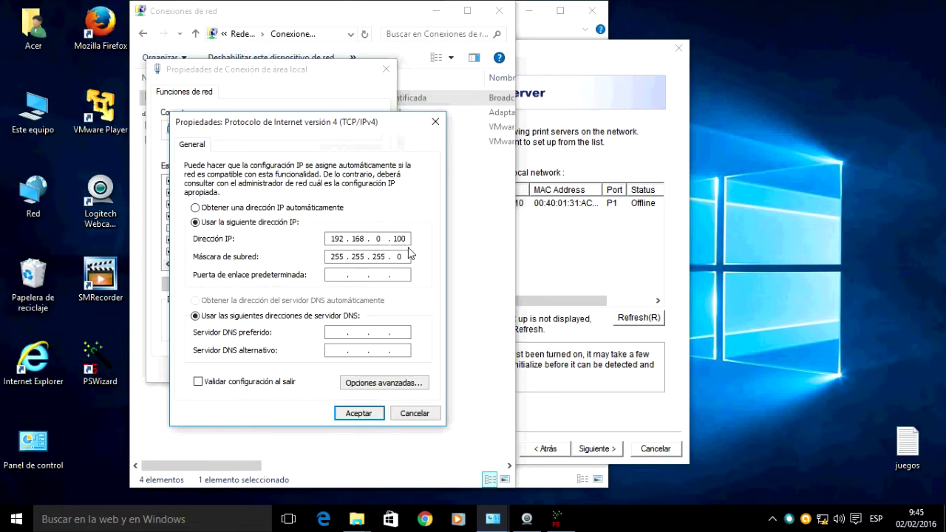
click(436, 122)
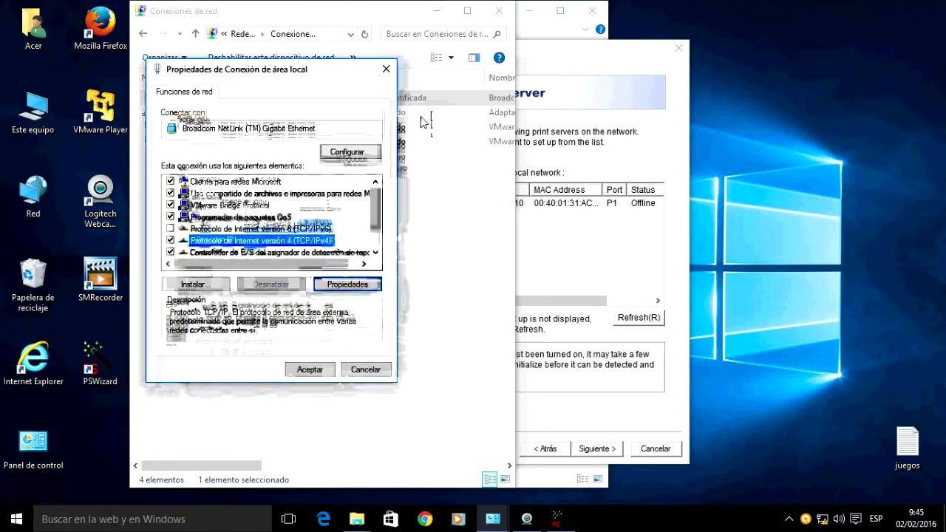
click(384, 69)
click(499, 14)
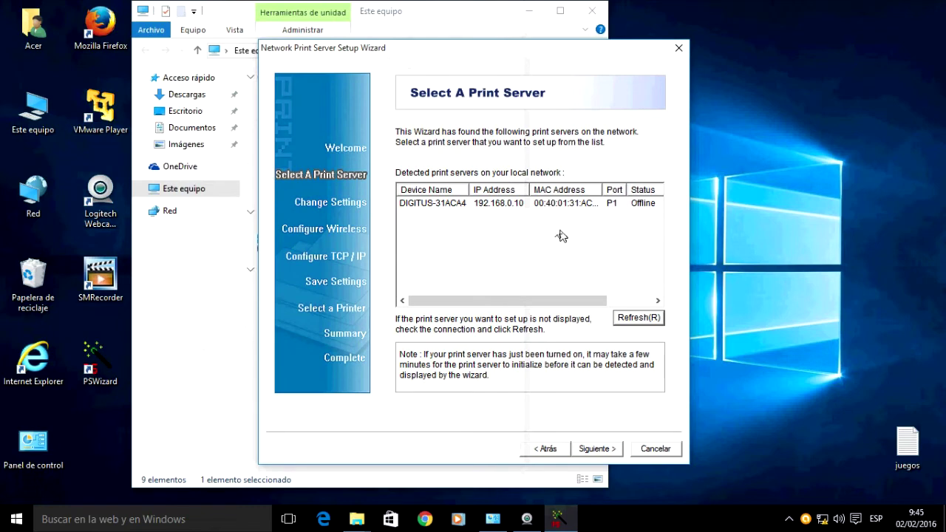
Select the DIGITUS-31ACA4 print server and continue the wizard without changing its settings.
click(622, 312)
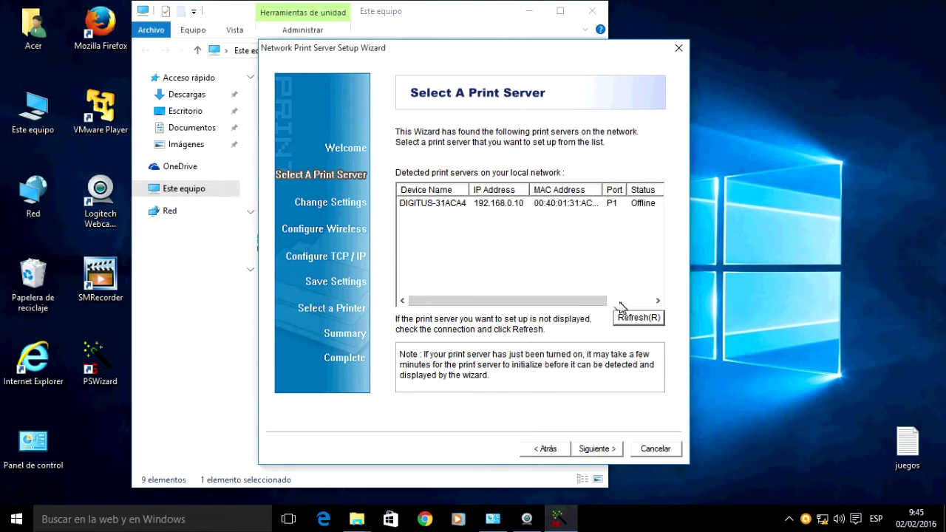
click(490, 210)
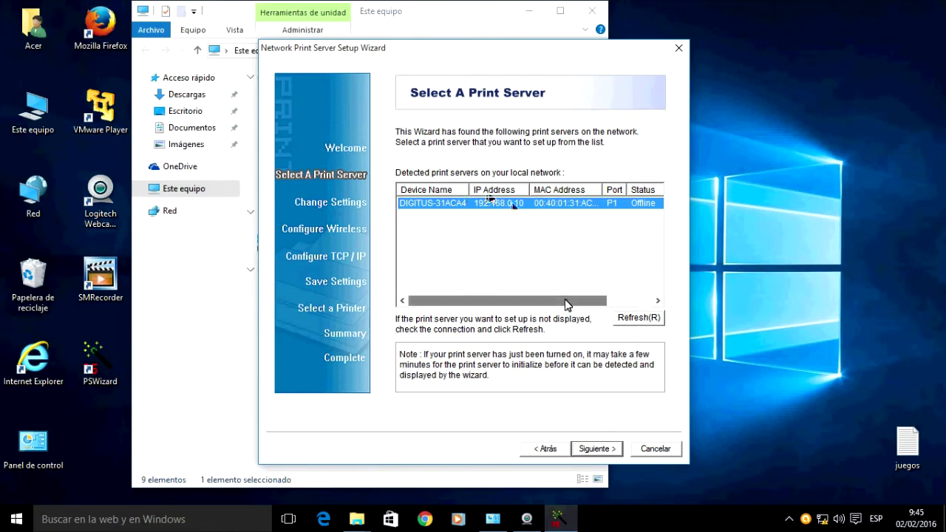
click(601, 451)
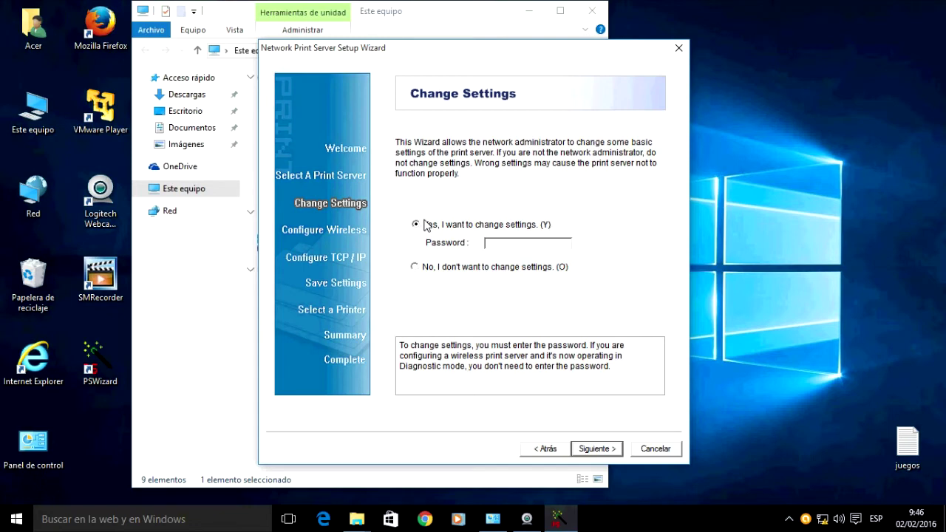
click(416, 268)
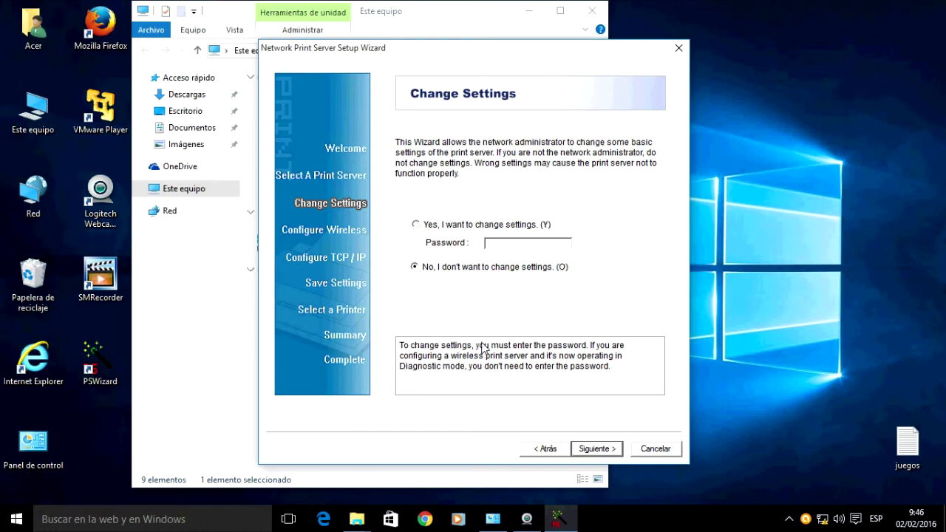
click(588, 449)
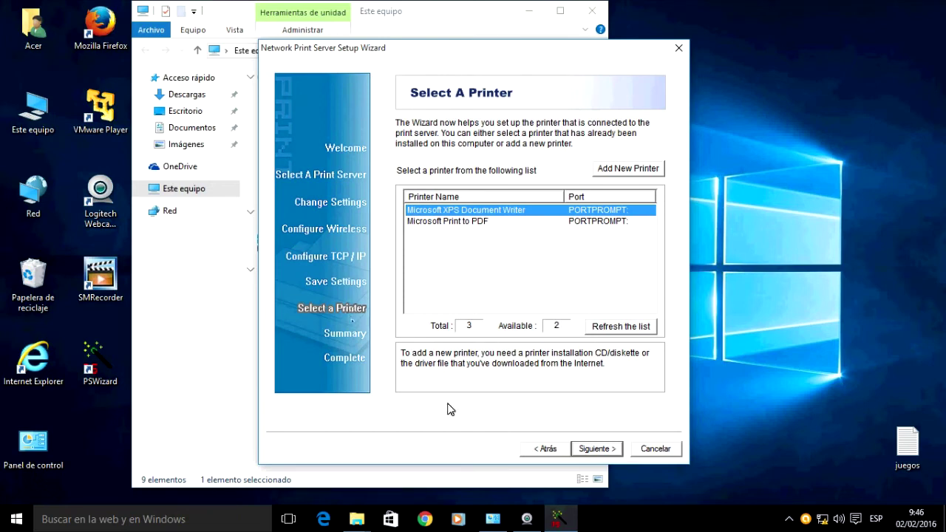
Use Microsoft XPS Document Writer as the print server's printer and complete the wizard from the settings summary.
click(597, 452)
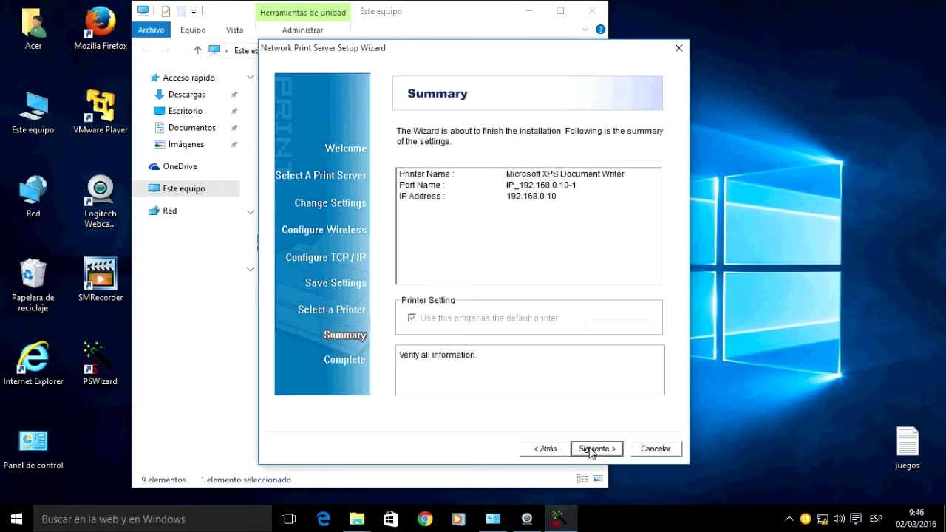
click(595, 451)
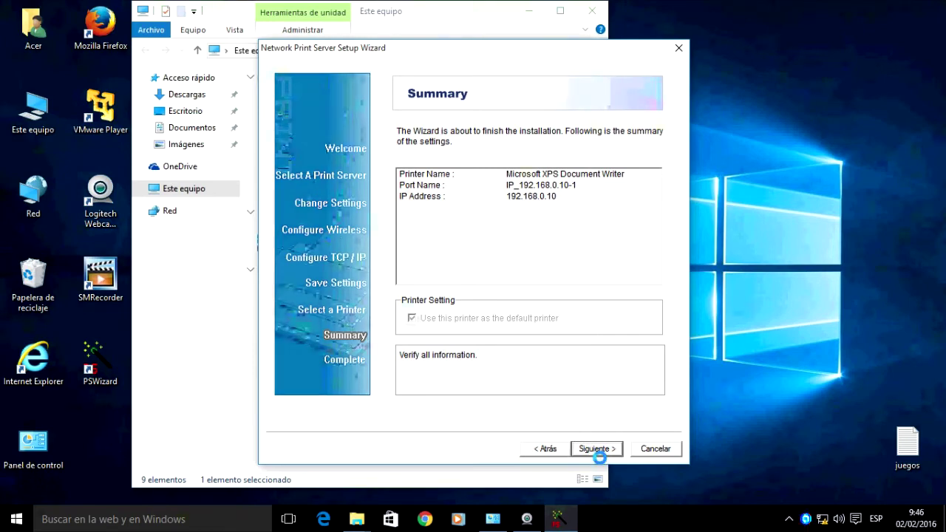
click(596, 449)
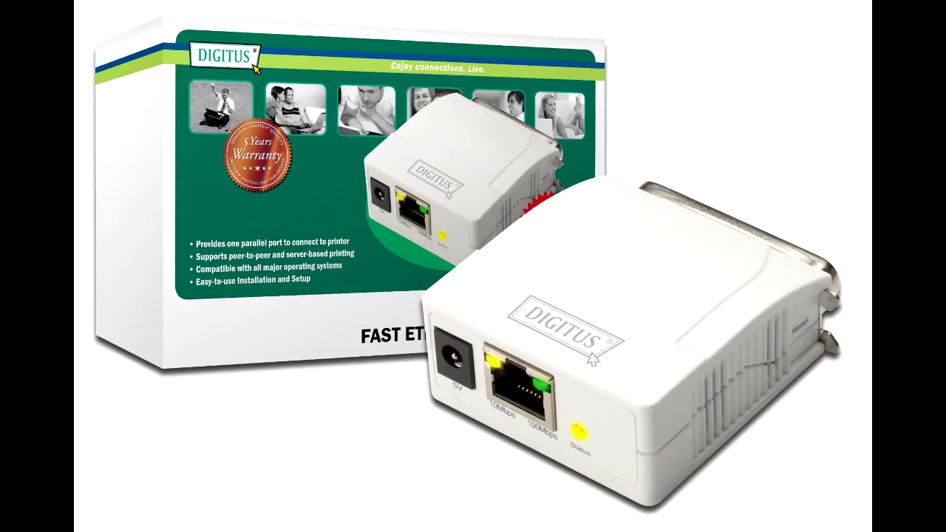